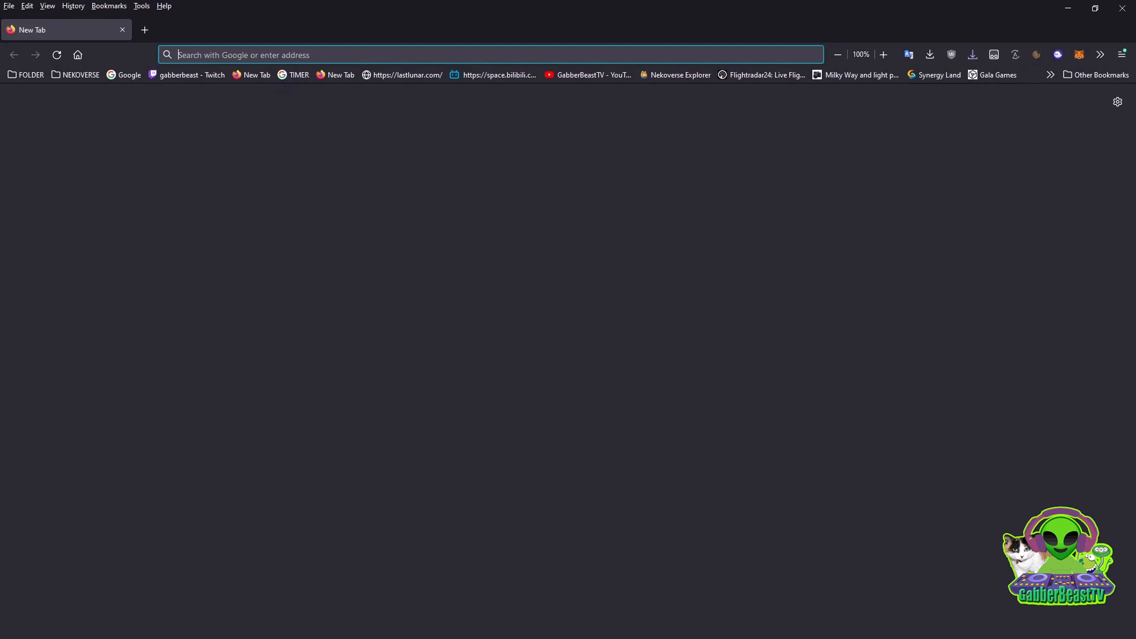
Load the copied github.com/cmdr2/stable-diffusion-ui#installation address and review the repository page and its installer download section.
right_click(323, 53)
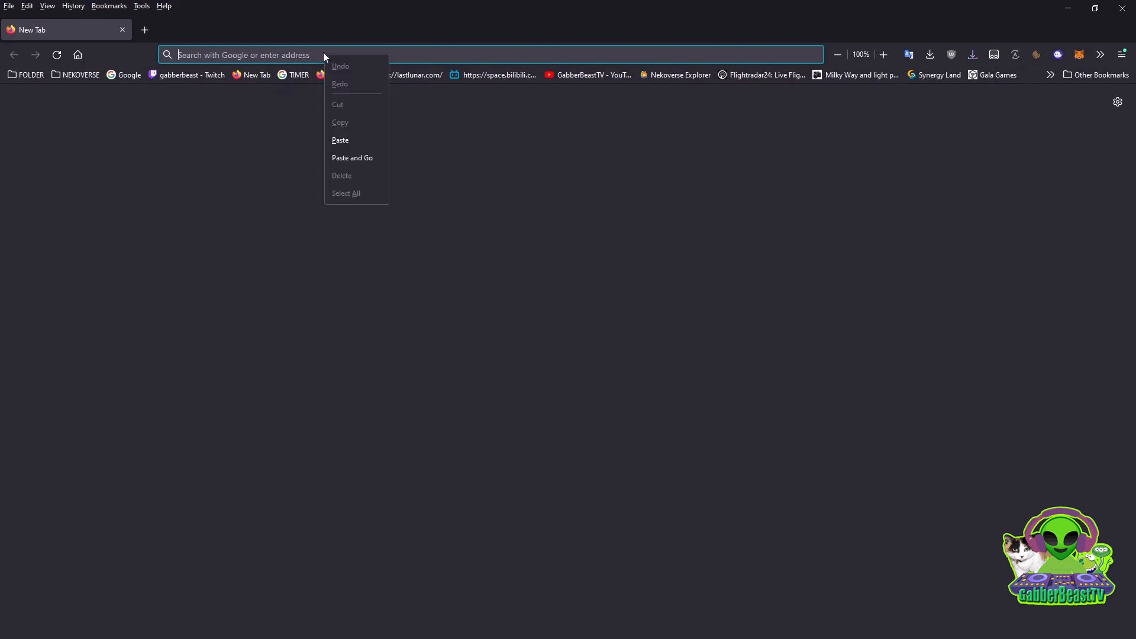
click(371, 158)
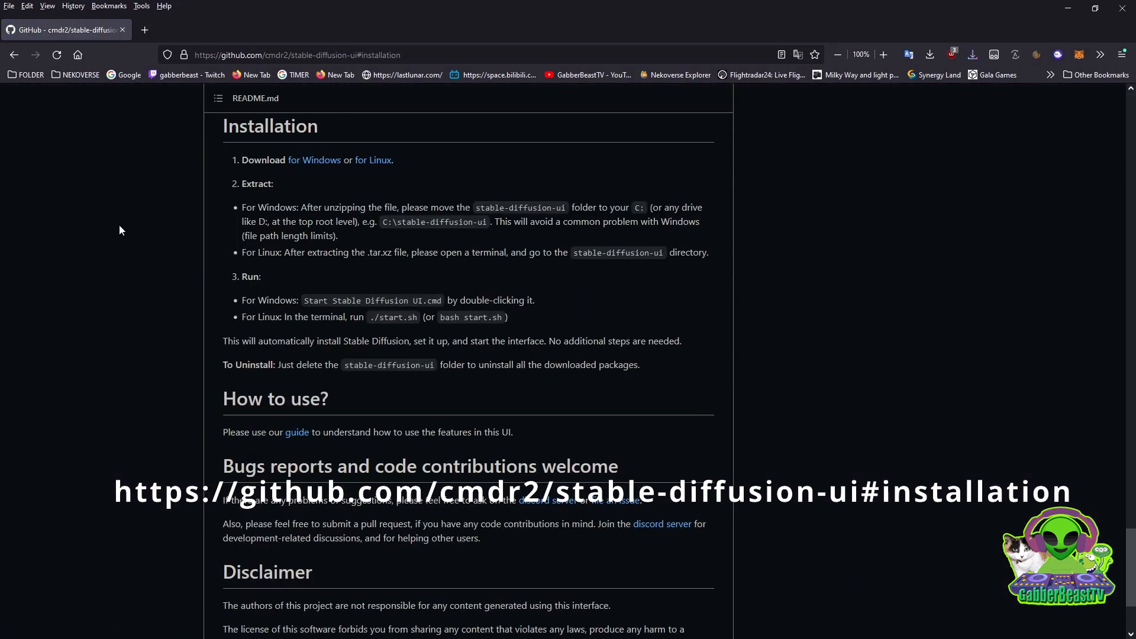
scroll(663, 282, up, 20)
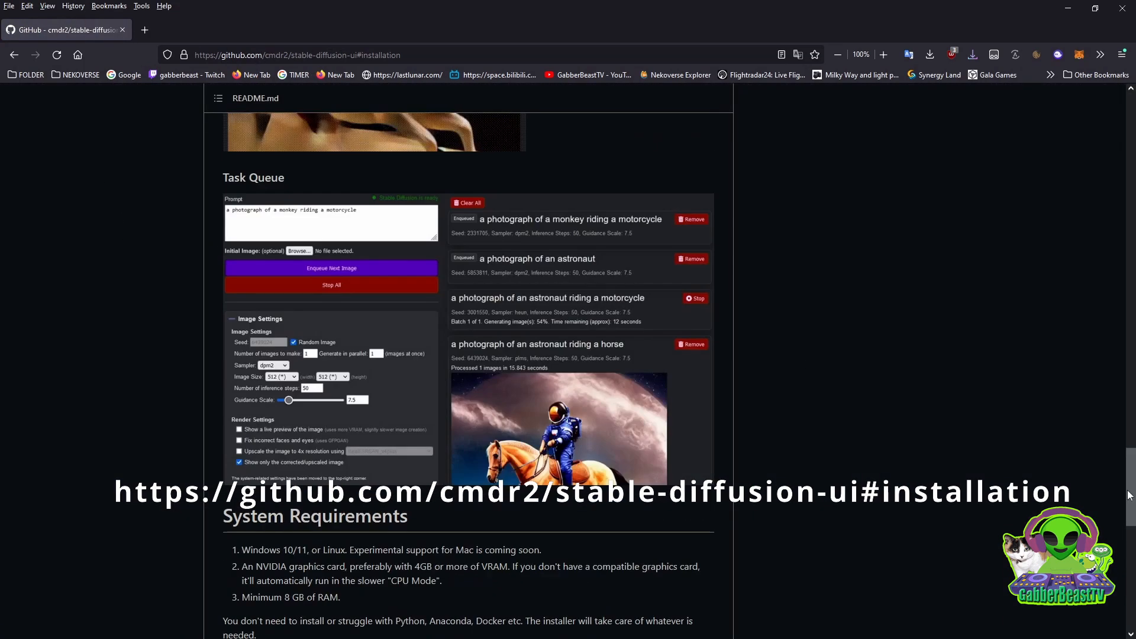
scroll(1093, 143, up, 5)
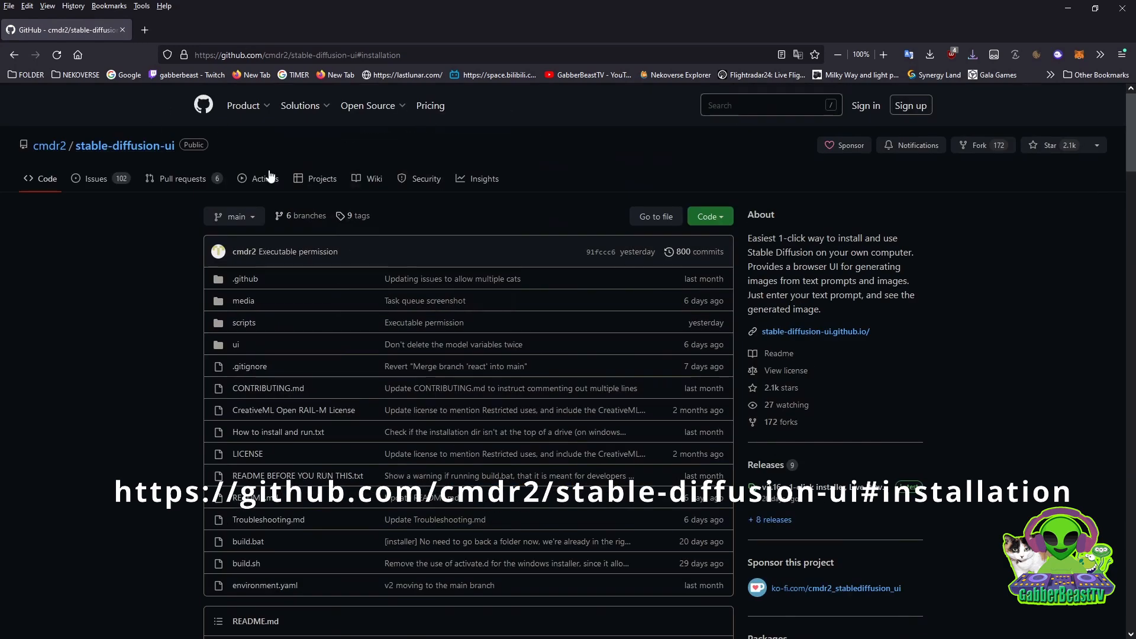
scroll(219, 278, down, 3)
scroll(220, 288, down, 3)
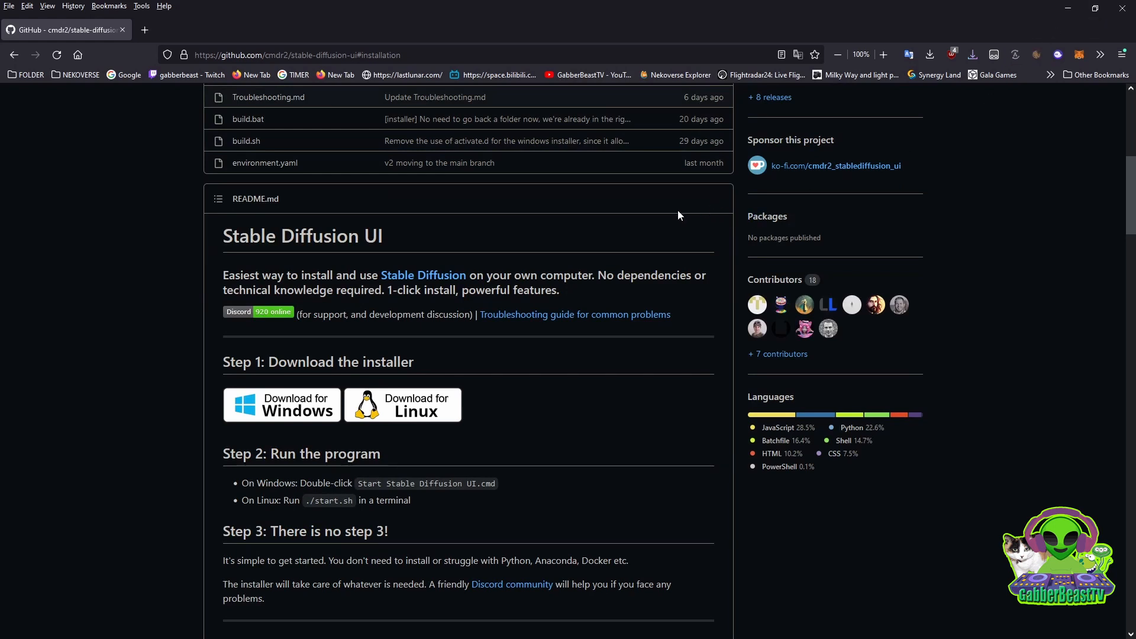
Switch from the browser to File Explorer and open the stable-diffusion-ui-win64.zip archive from New folder (2).
click(1070, 10)
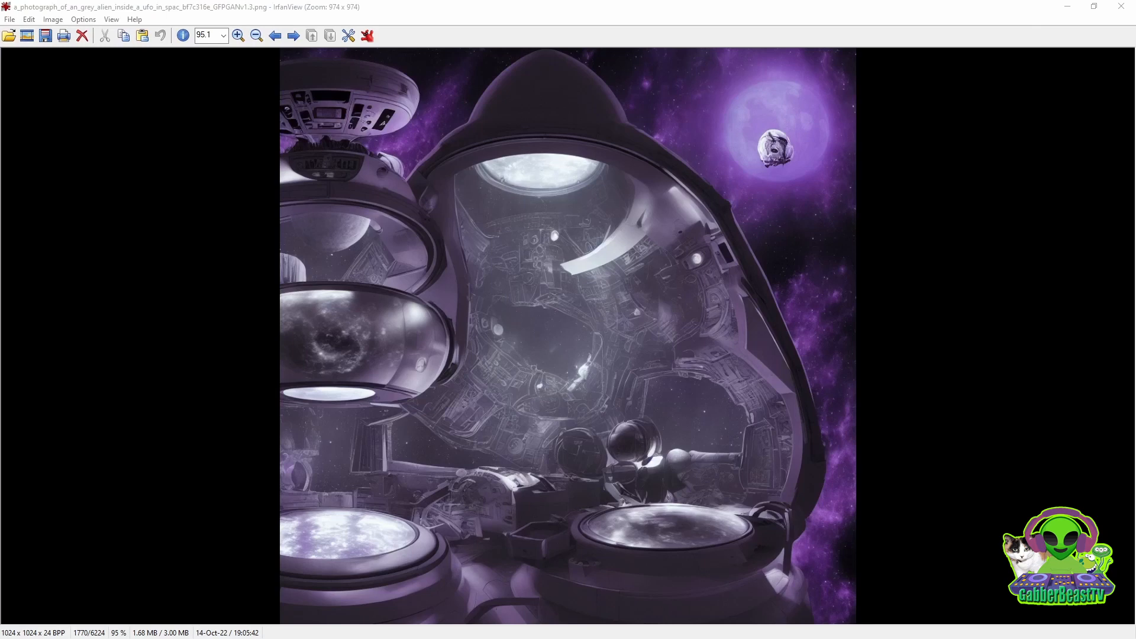
drag(0, 245, 621, 202)
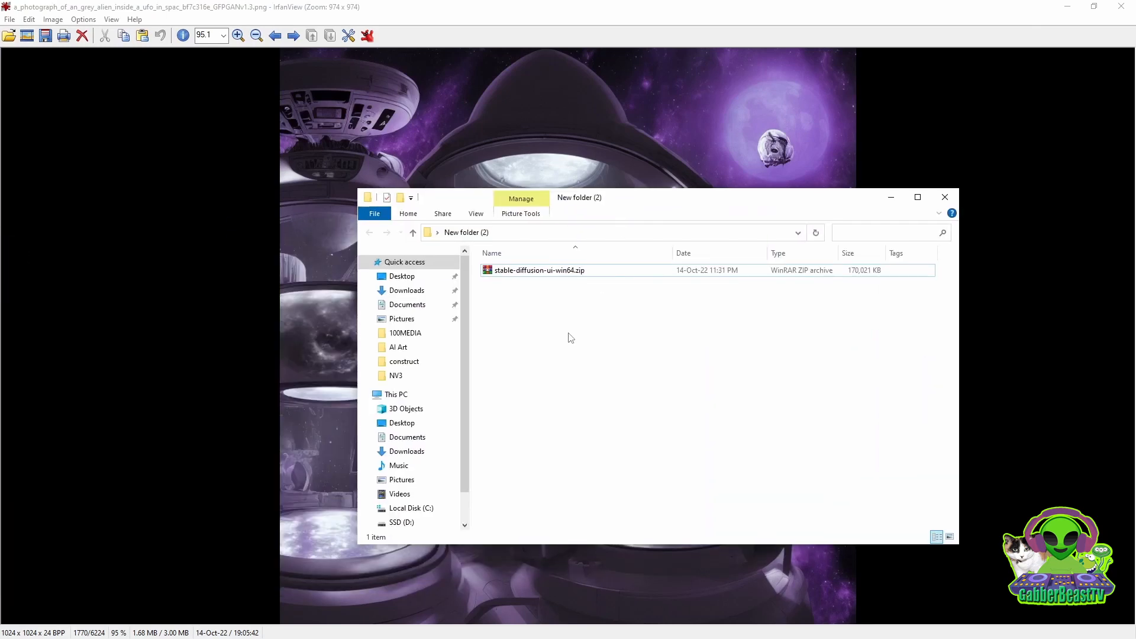
click(568, 276)
click(568, 276)
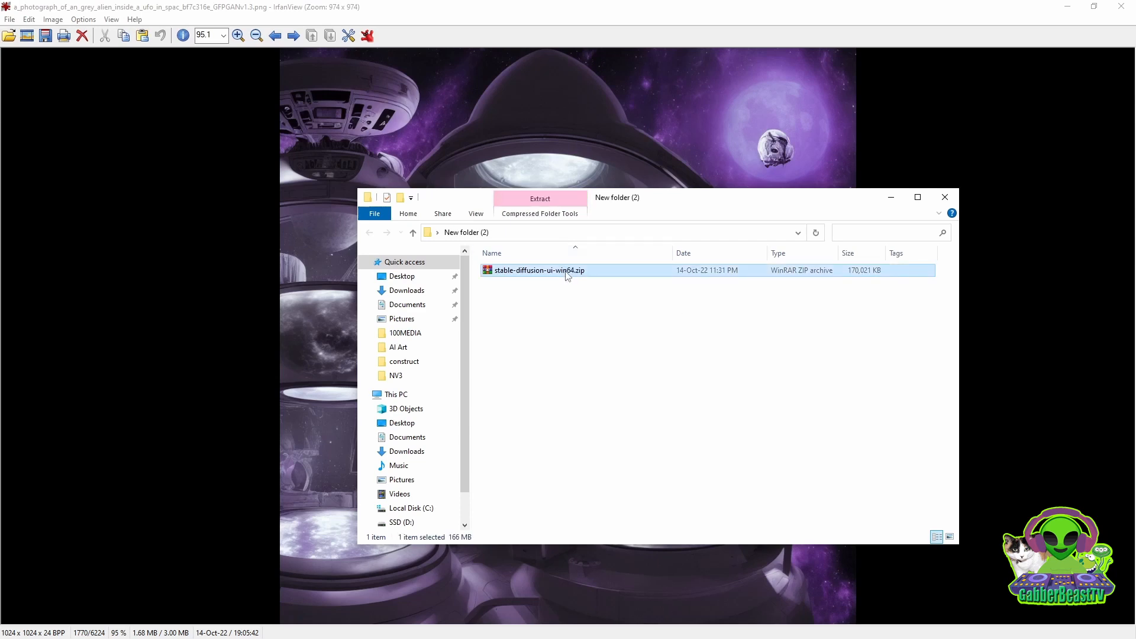
double_click(566, 272)
drag(172, 144, 978, 140)
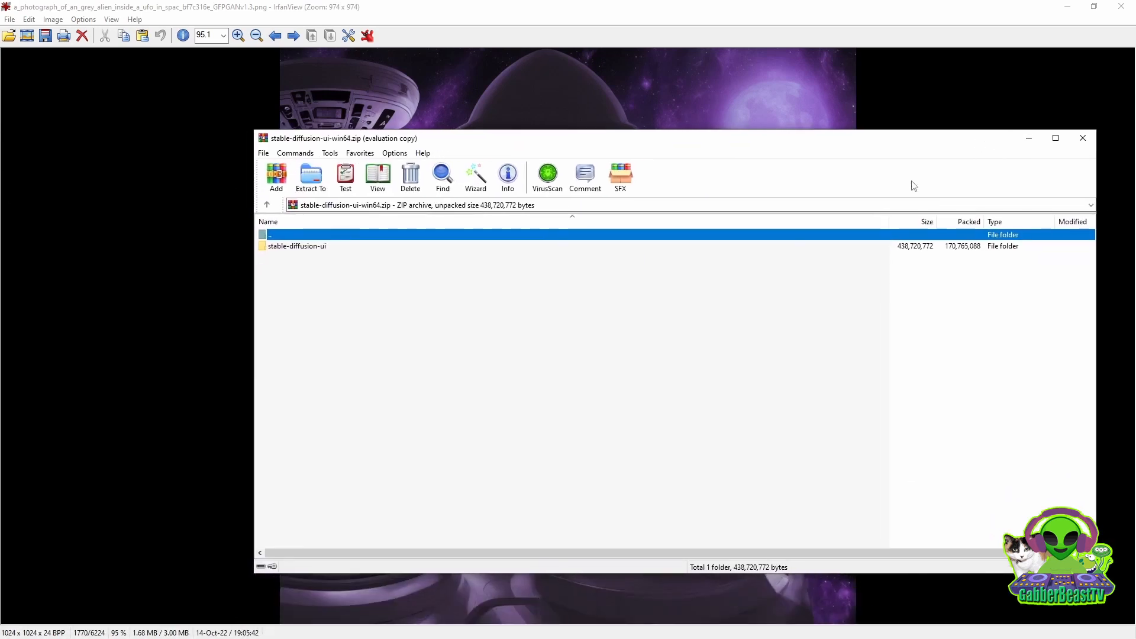
click(747, 361)
Try to extract the archive to its default destination with the default options, and close the archive.
click(310, 177)
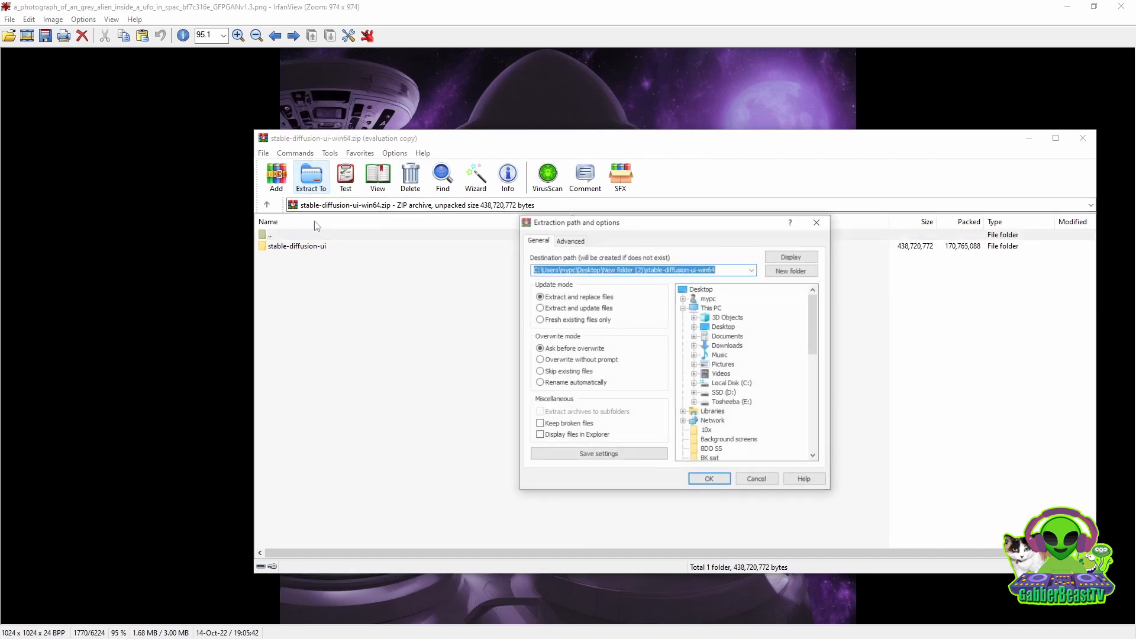
click(710, 481)
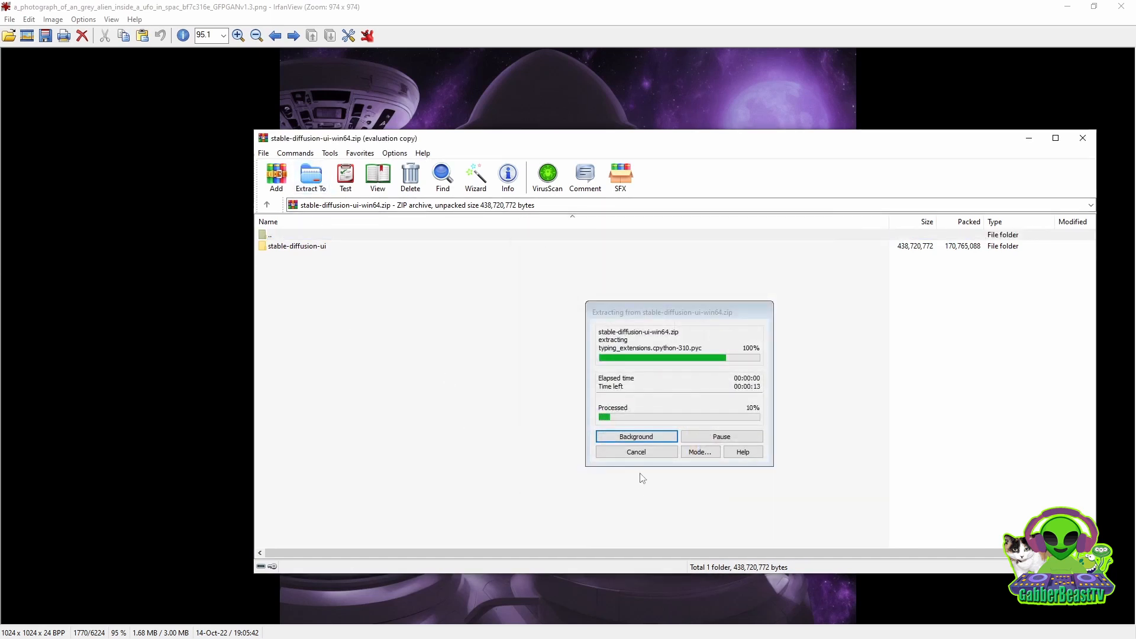
click(642, 454)
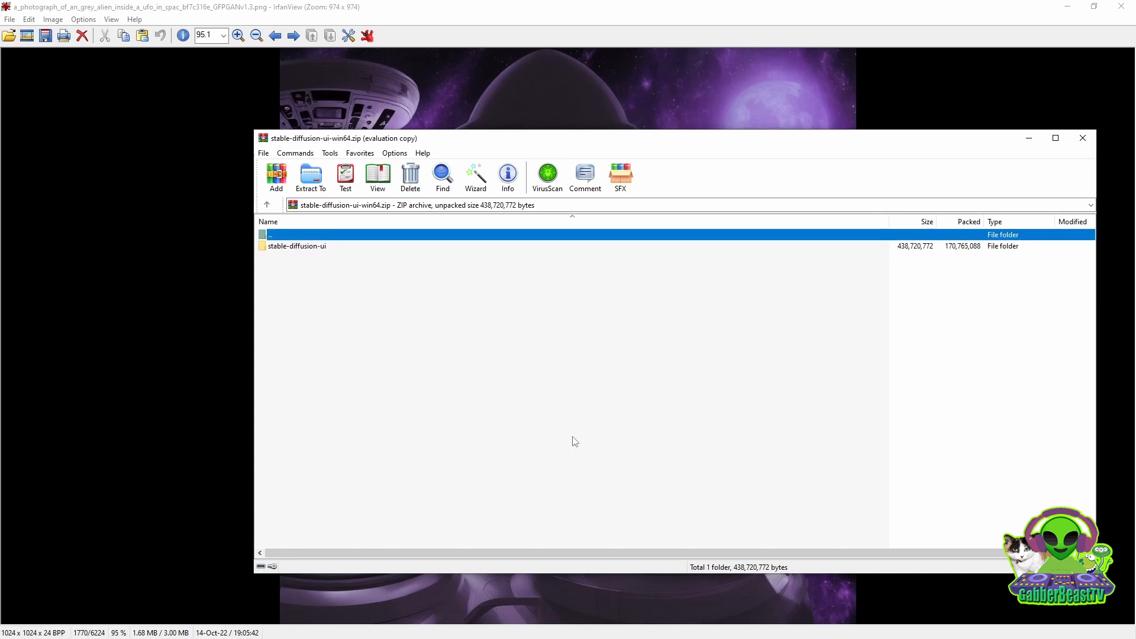
click(1092, 142)
Arrange the extracted stable-diffusion-ui-win64 folder's window beside the root of Local Disk (C:), and close the New folder (2) window.
click(572, 272)
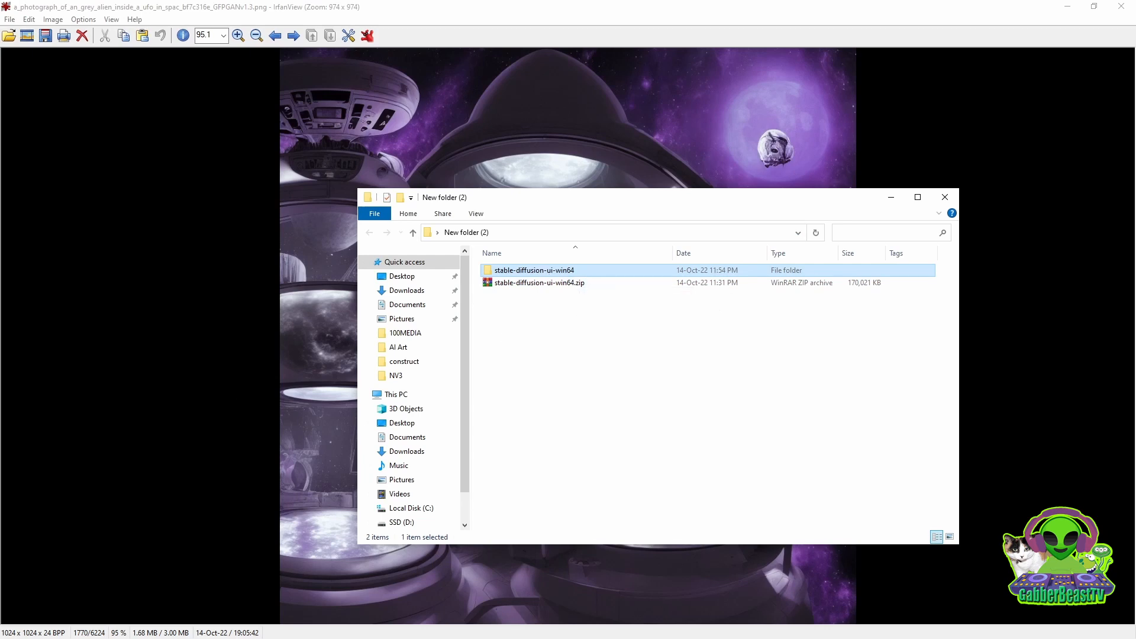
drag(655, 282, 474, 135)
drag(750, 207, 932, 176)
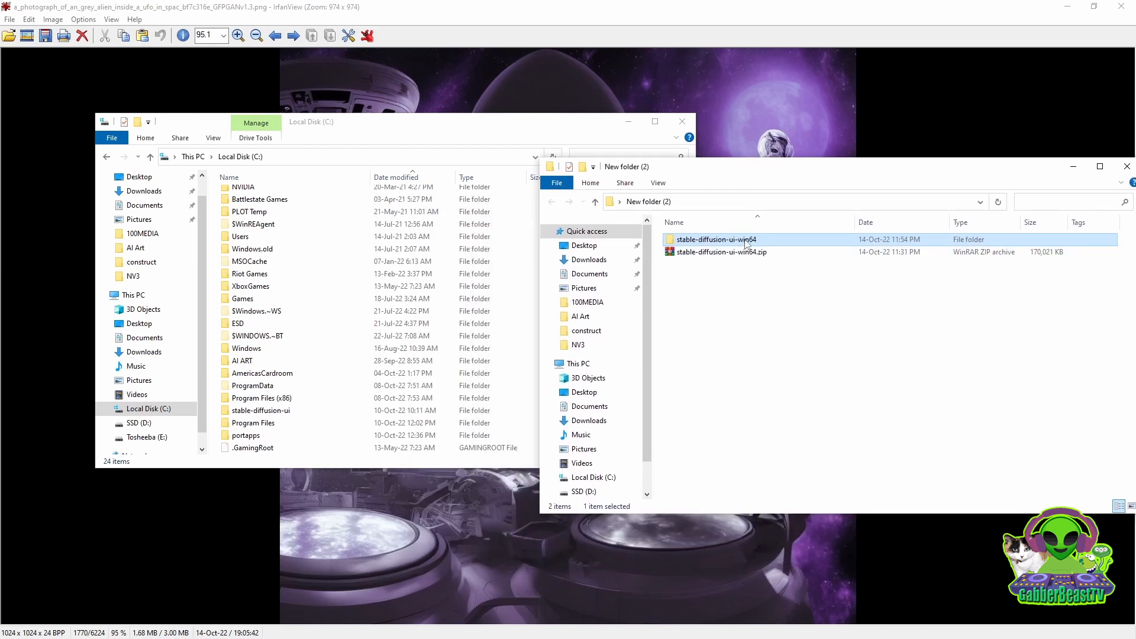
mouse_move(735, 243)
mouse_down()
mouse_move(598, 343)
mouse_move(529, 321)
mouse_move(524, 289)
mouse_move(737, 235)
mouse_move(748, 245)
mouse_up()
drag(746, 167, 849, 193)
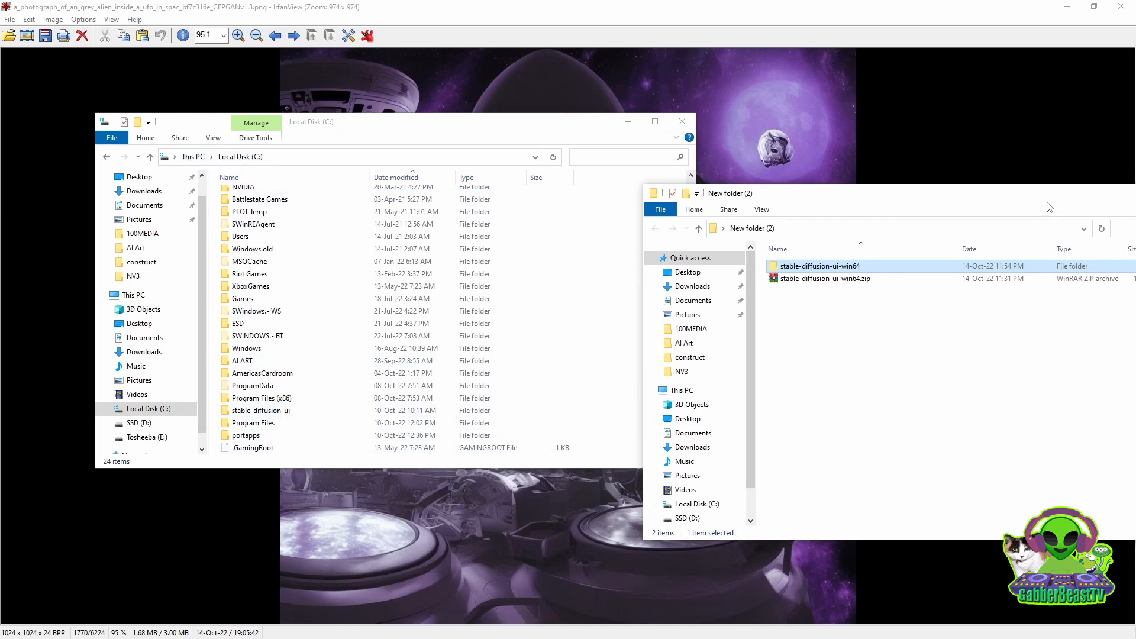
drag(1016, 195, 611, 198)
click(826, 196)
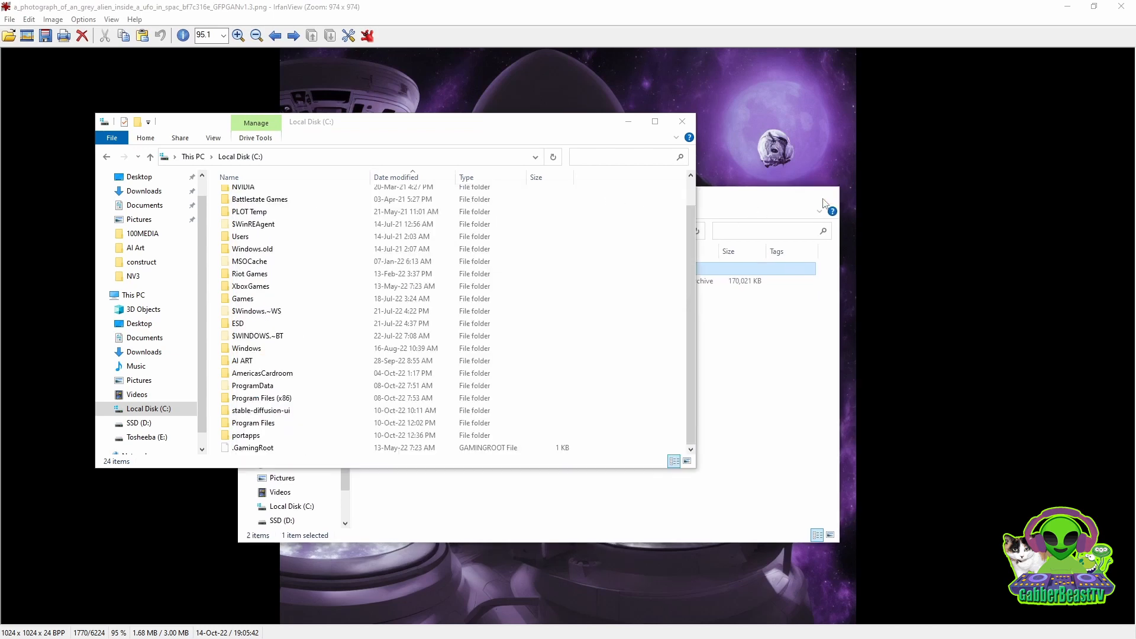
Run Start Stable Diffusion UI.cmd from C:\stable-diffusion-ui and move its console window aside.
double_click(292, 413)
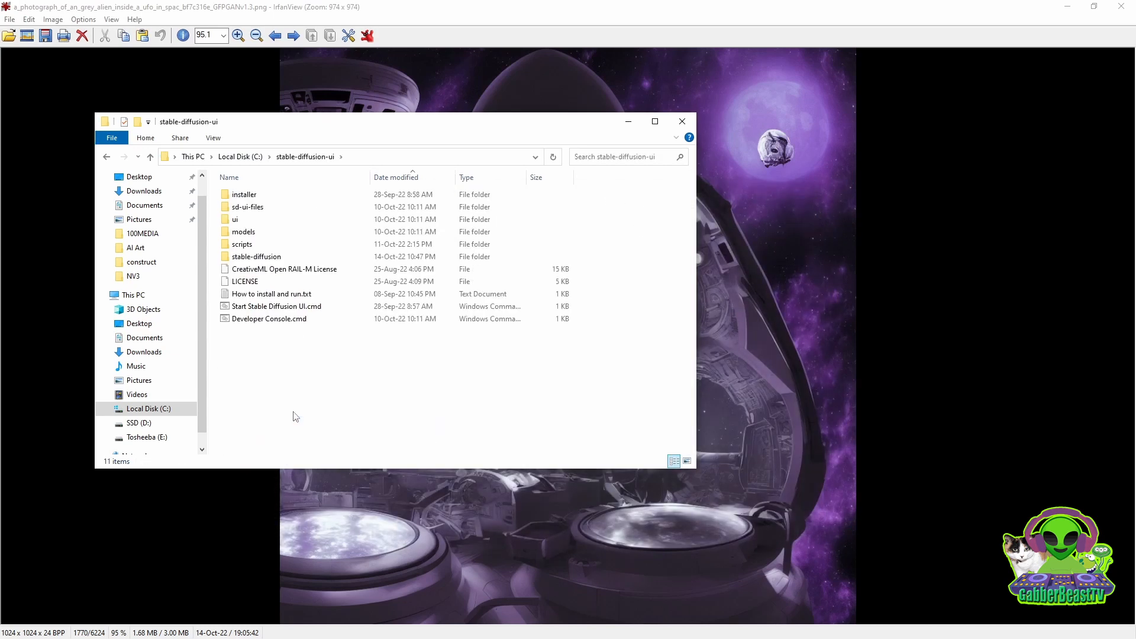
double_click(319, 307)
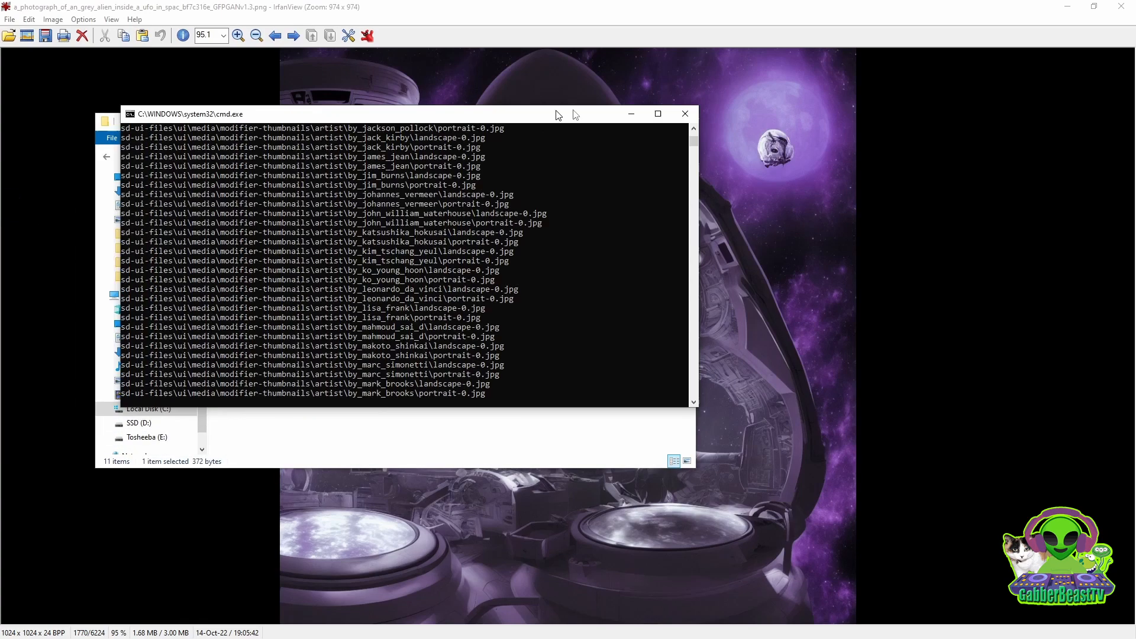
drag(568, 115, 860, 84)
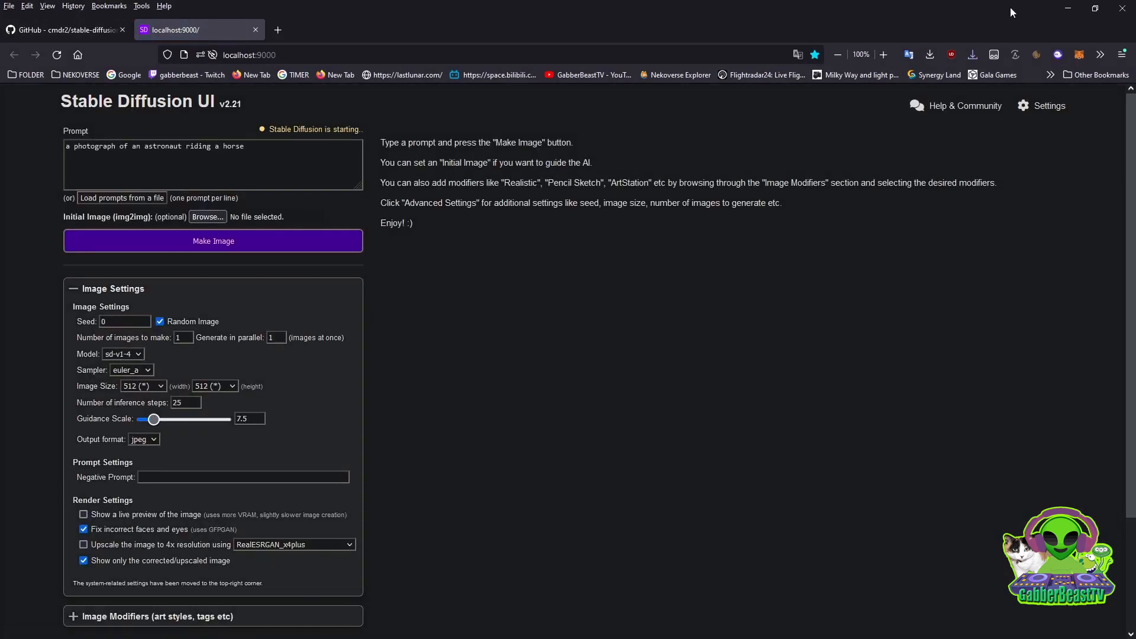
Minimize the browser and the stable-diffusion-ui folder window to watch the startup log in the console.
click(1069, 8)
click(402, 116)
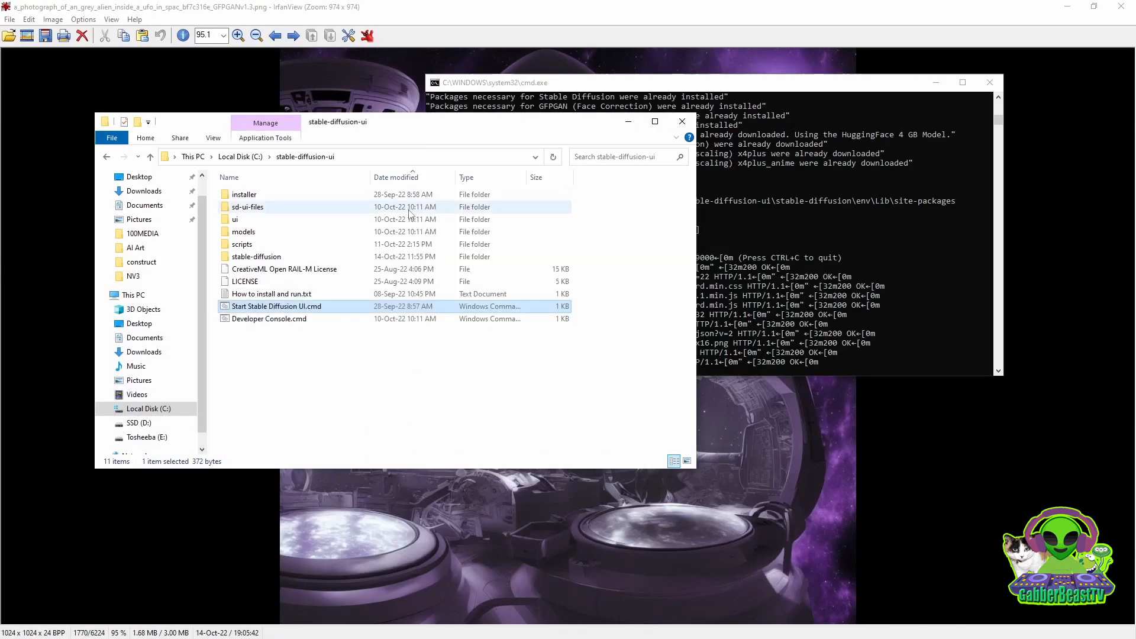
click(628, 121)
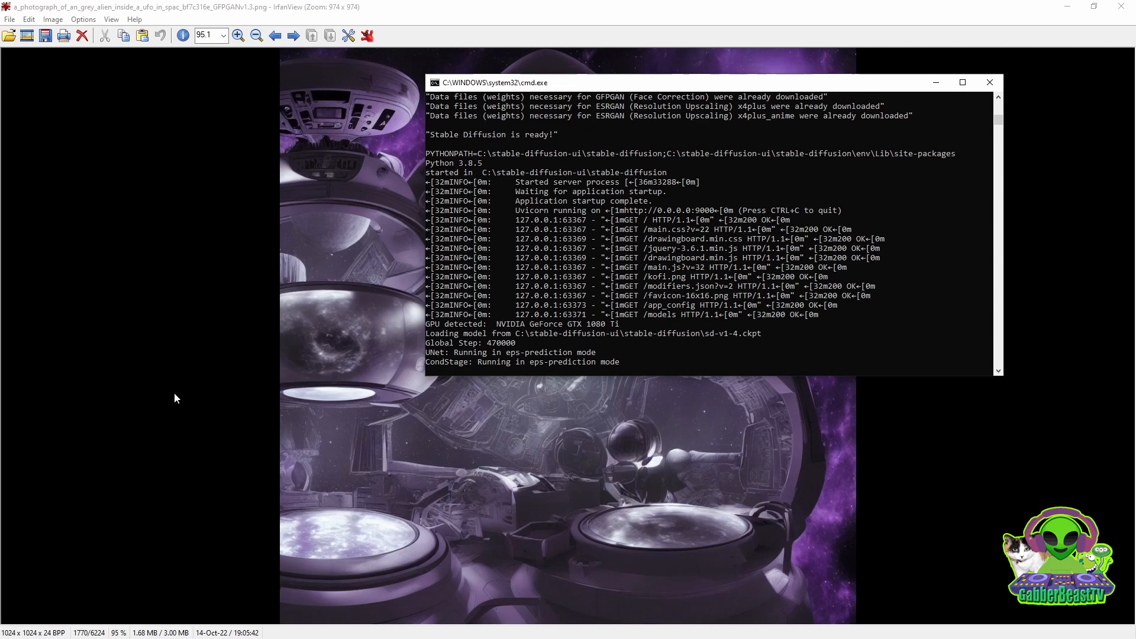
Switch back to the browser, close the GitHub page and select the localhost:9000 address of the Stable Diffusion UI.
key(alt+Tab)
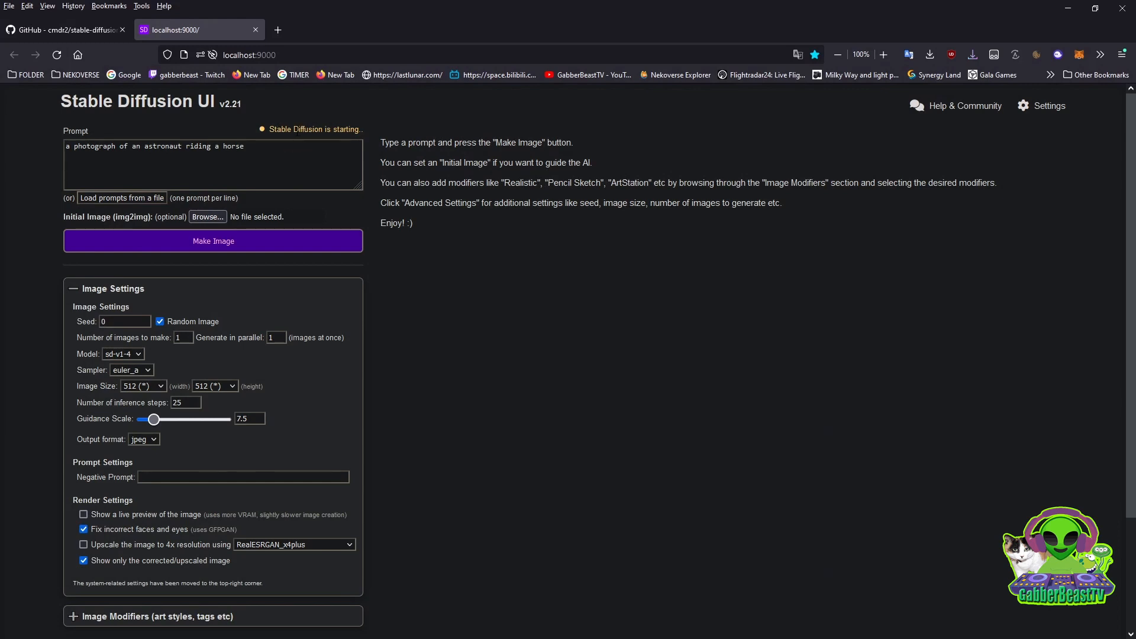
click(94, 32)
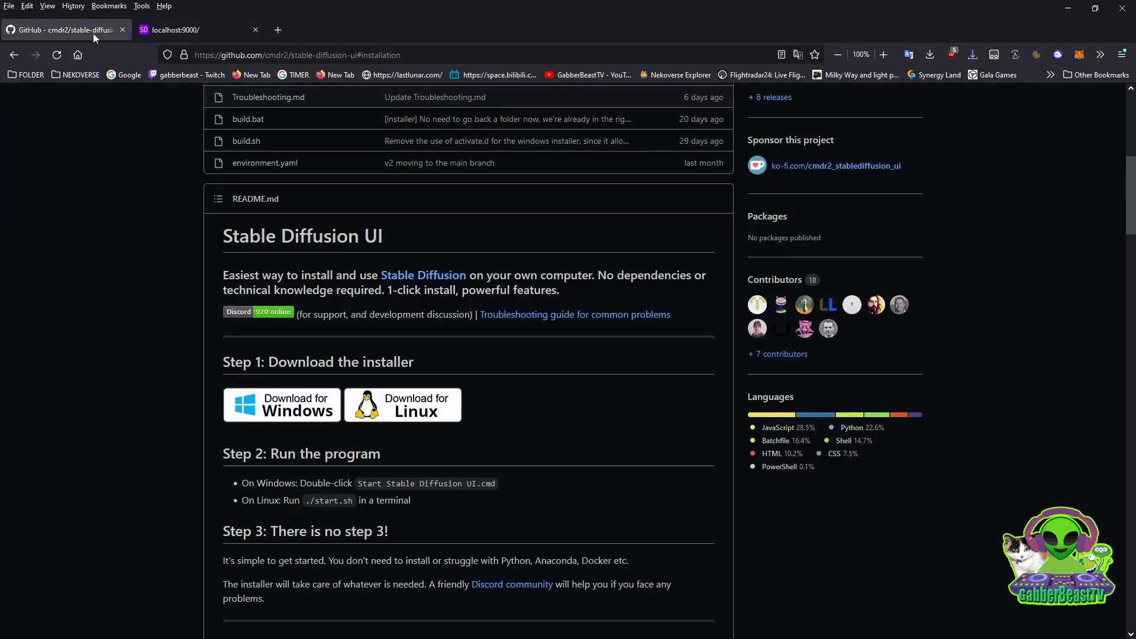
click(122, 30)
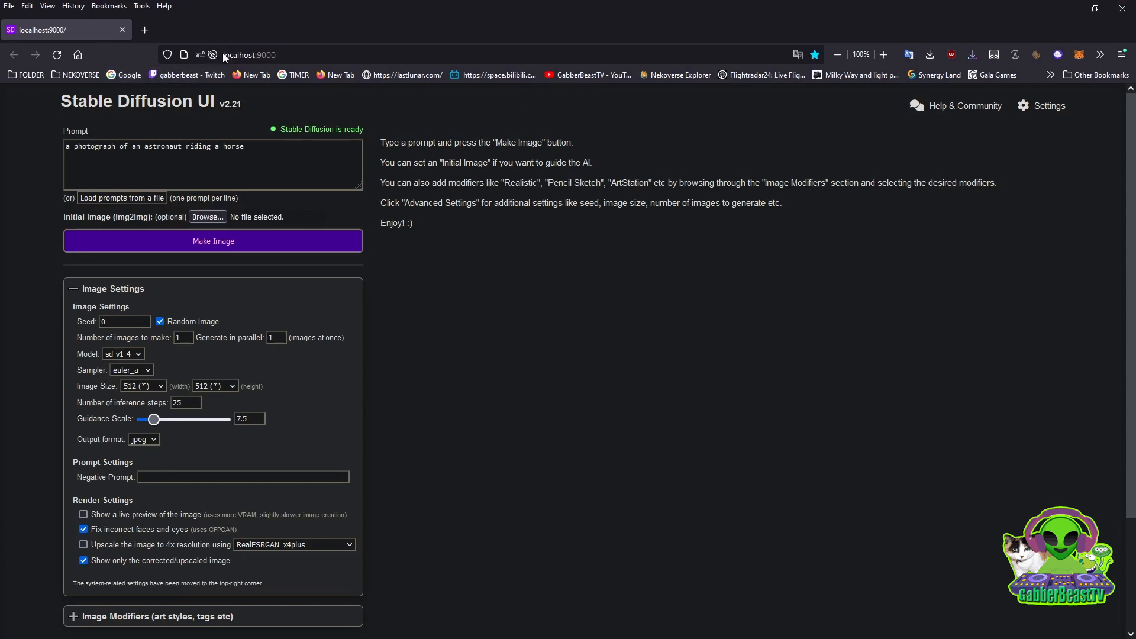
click(288, 55)
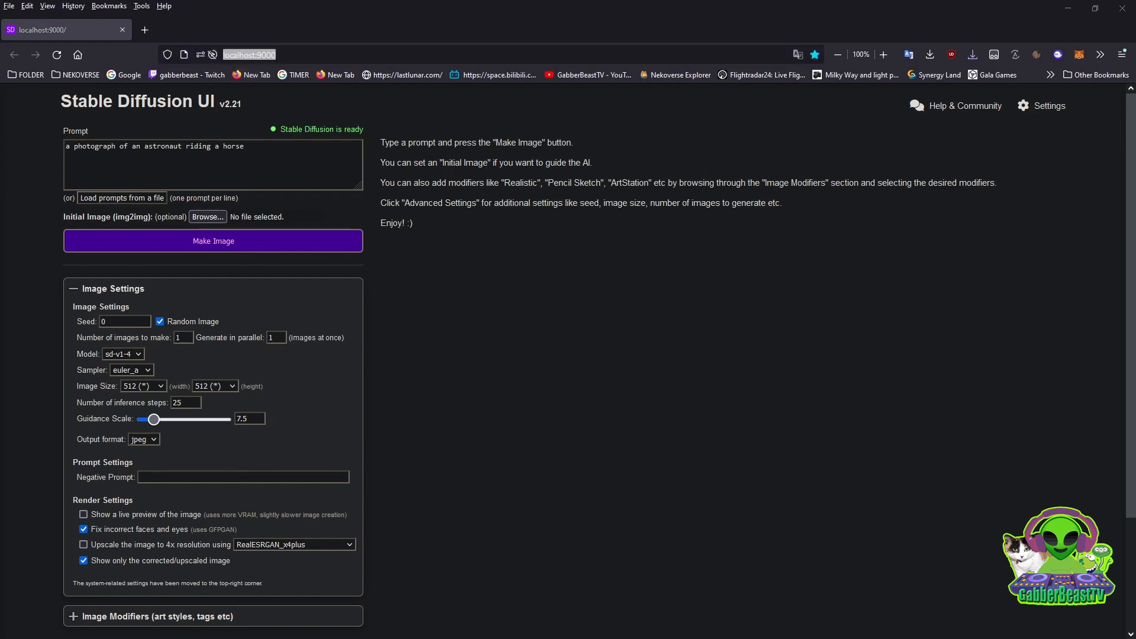
Review the model loading messages in the server console, and minimize the console window.
key(alt+Tab)
scroll(571, 323, down, 7)
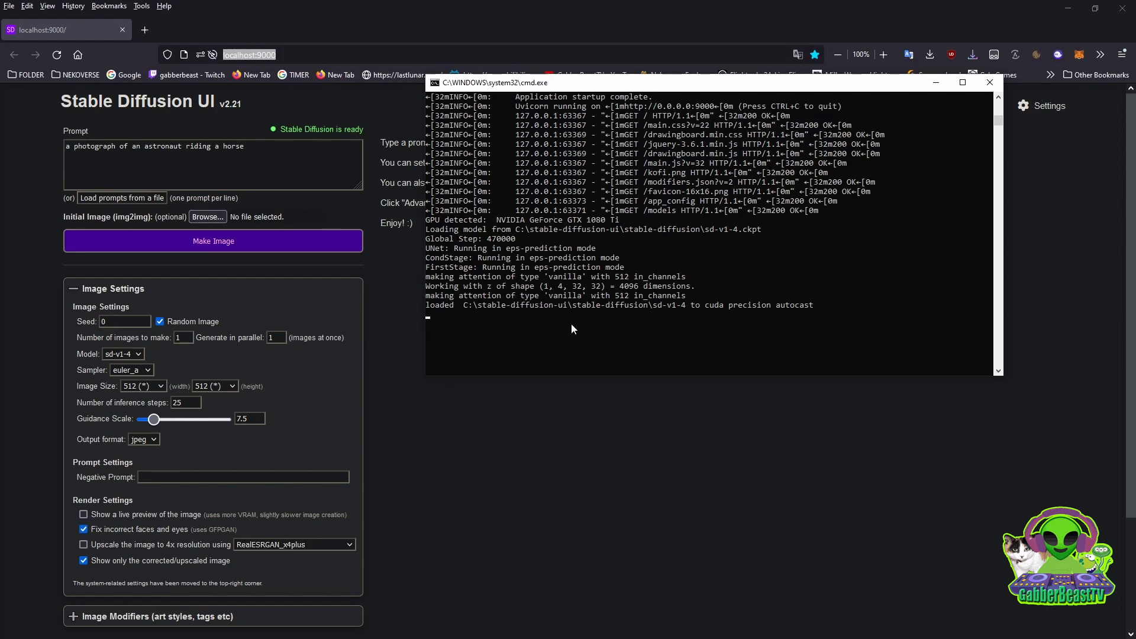
scroll(567, 335, up, 5)
scroll(569, 336, up, 1)
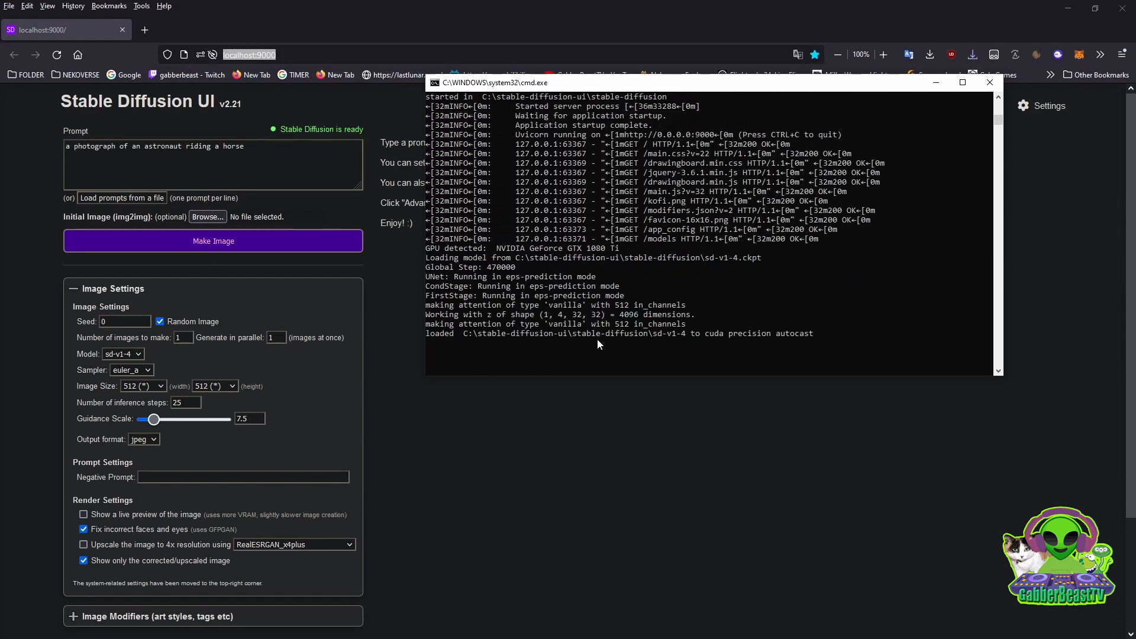
click(936, 82)
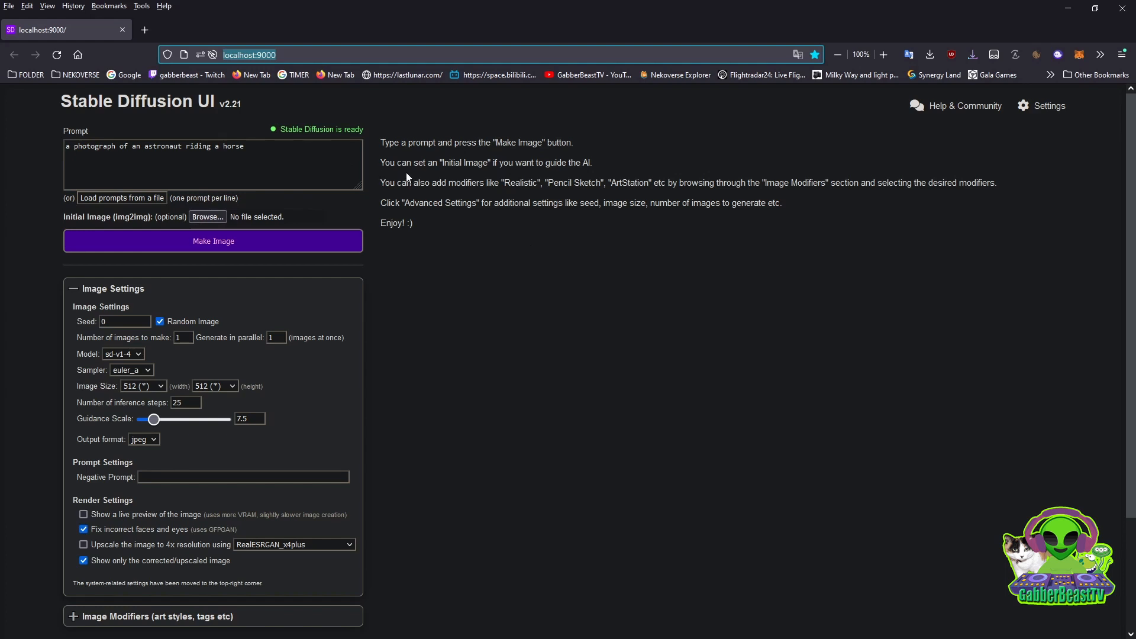
Load the copied lexica.art address in a new browser tab, keeping the Stable Diffusion UI page open.
mouse_move(1041, 110)
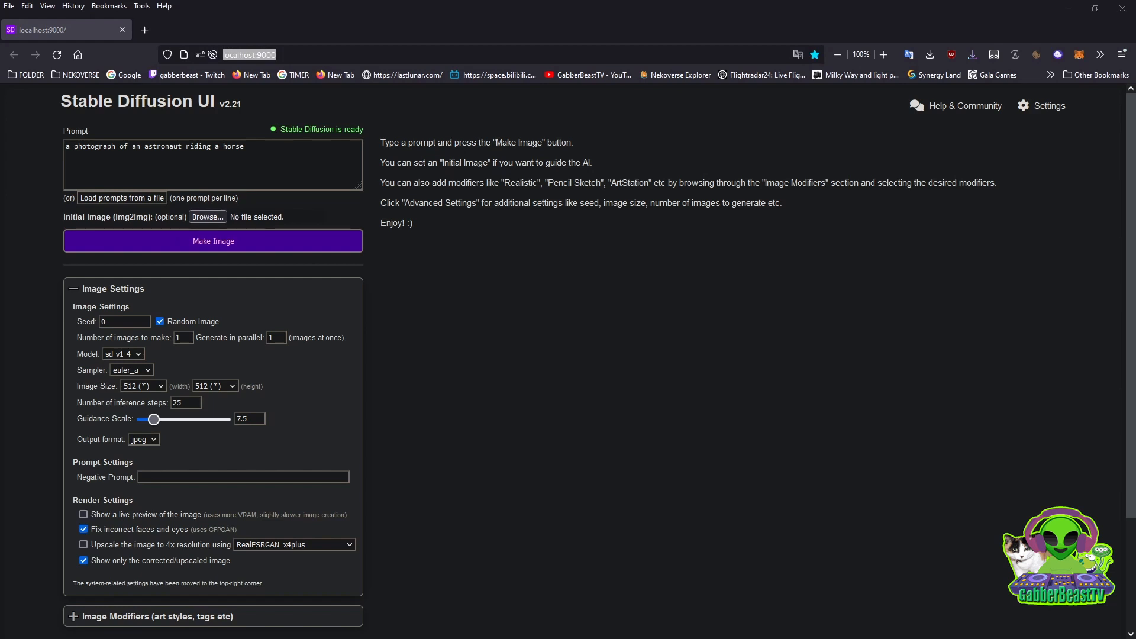
click(145, 29)
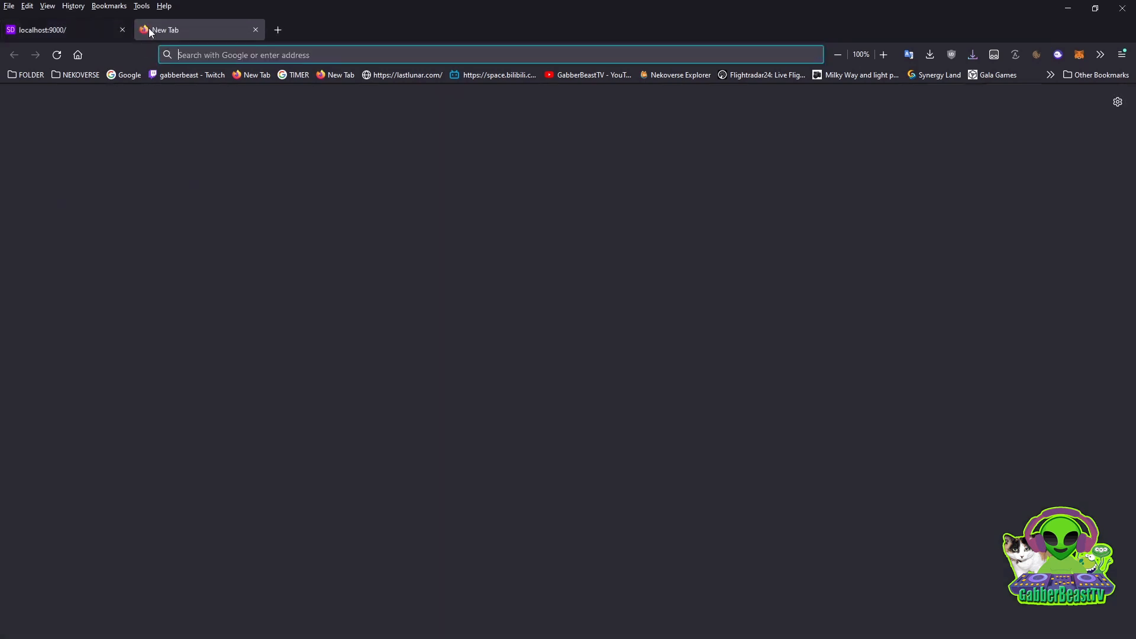
right_click(223, 59)
click(264, 164)
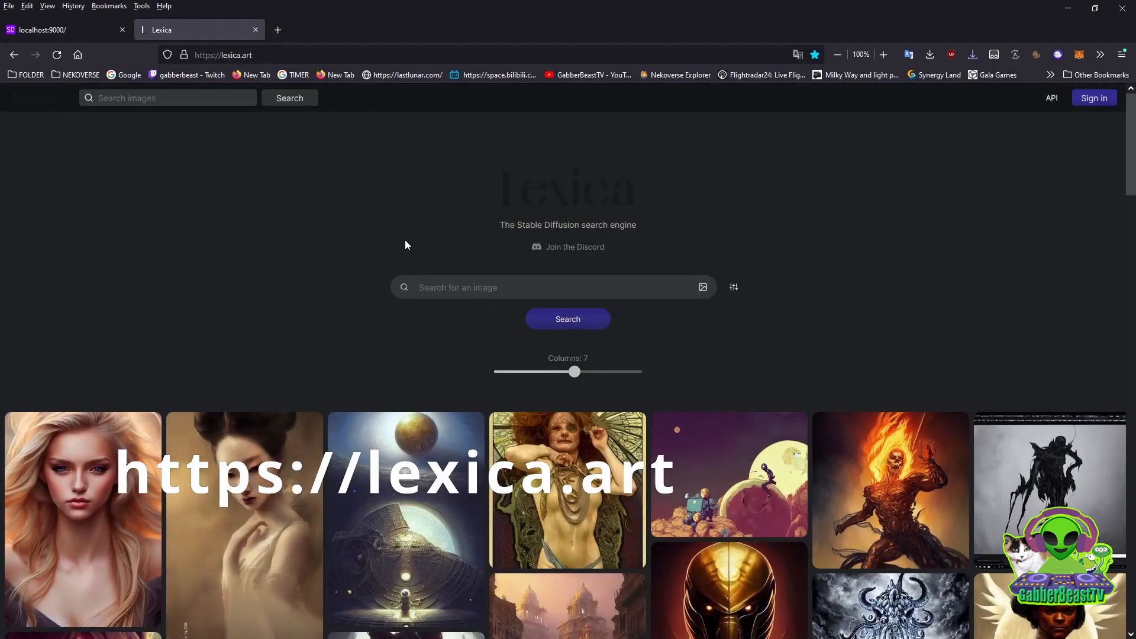
Browse the Lexica gallery for sample images and return to the space colony on the moon picture near its start.
scroll(412, 248, down, 3)
scroll(774, 376, down, 3)
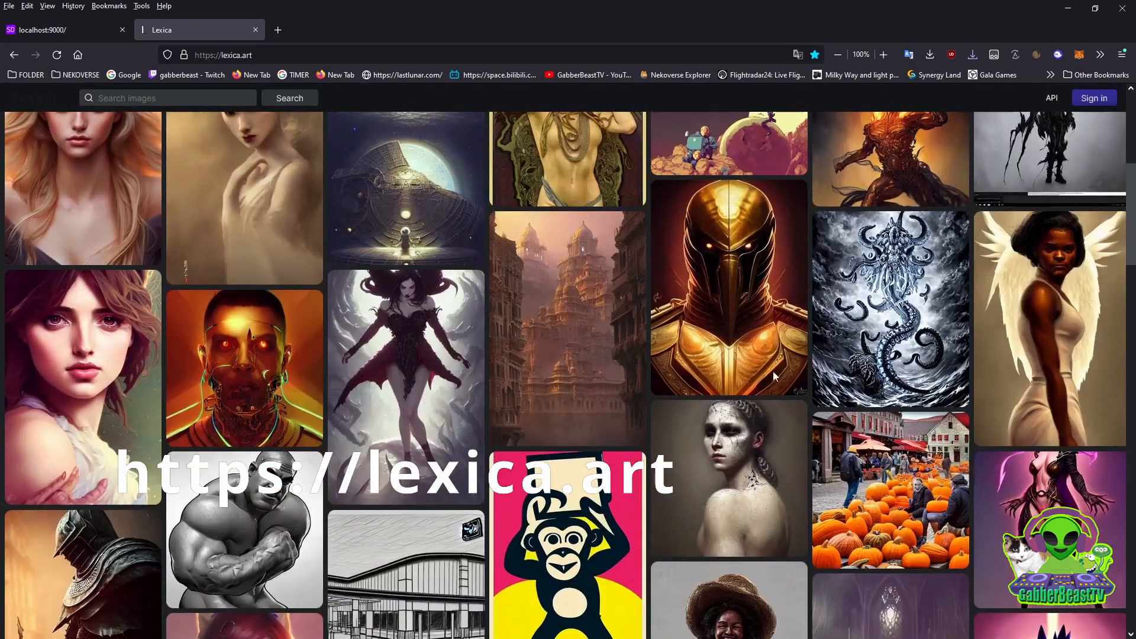
scroll(774, 376, down, 10)
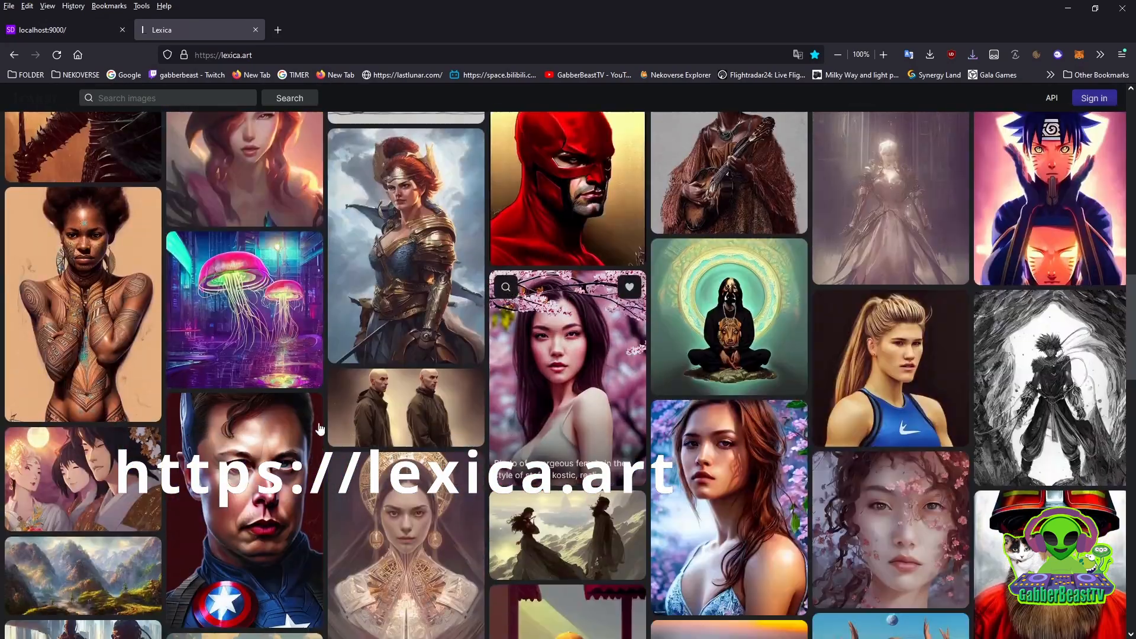
scroll(320, 428, up, 10)
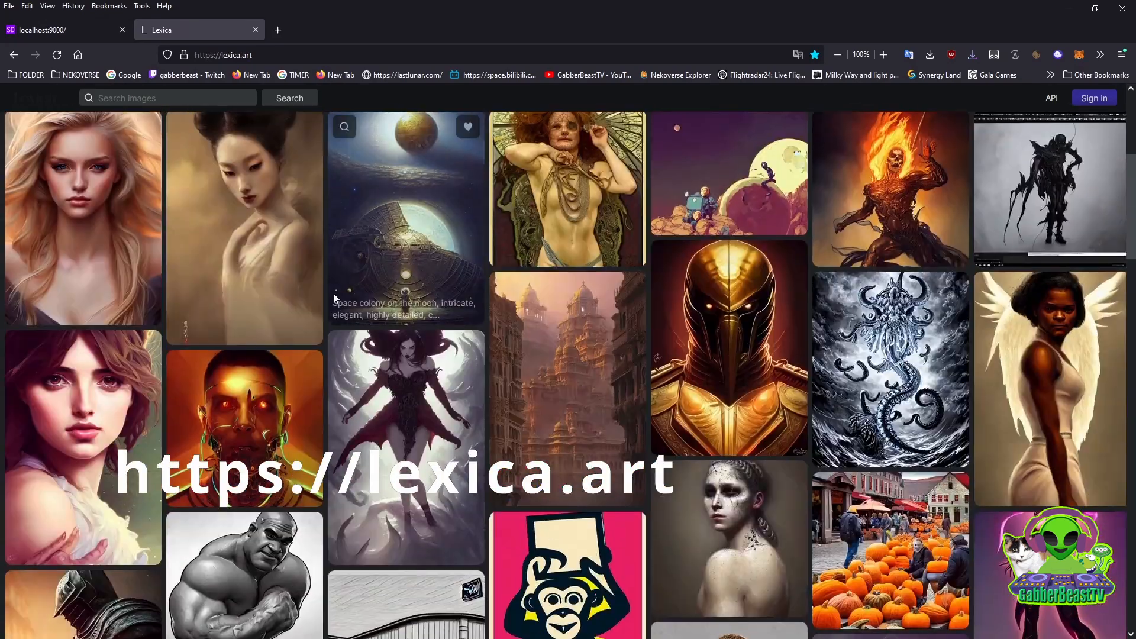
scroll(568, 393, up, 3)
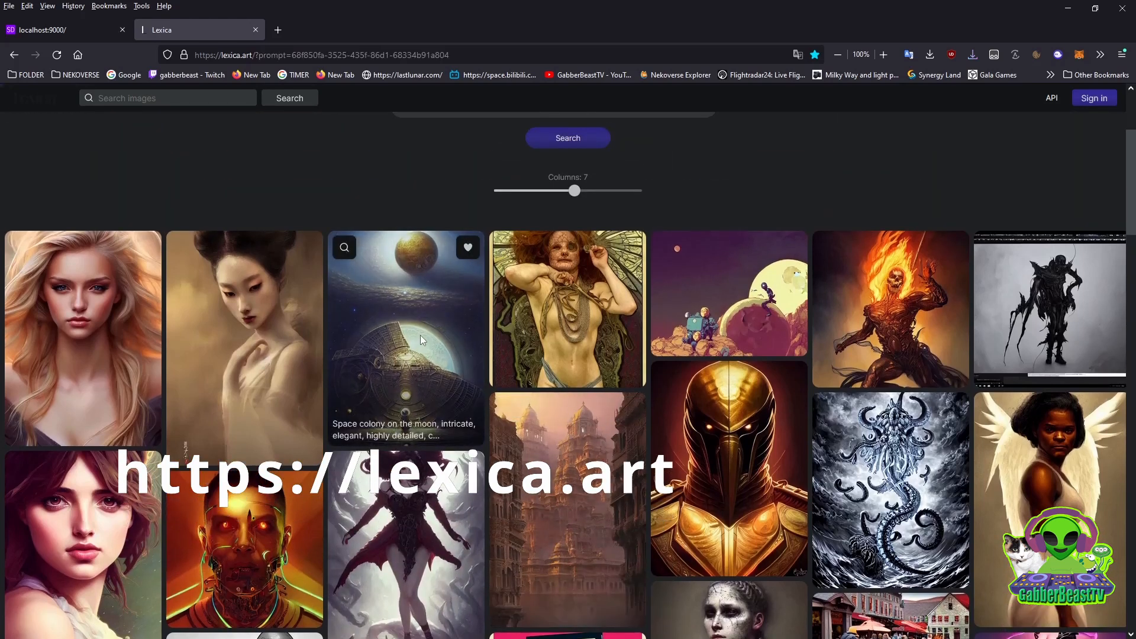
Open the space colony on the moon picture on Lexica, view its prompt and image variations, and close it.
click(420, 335)
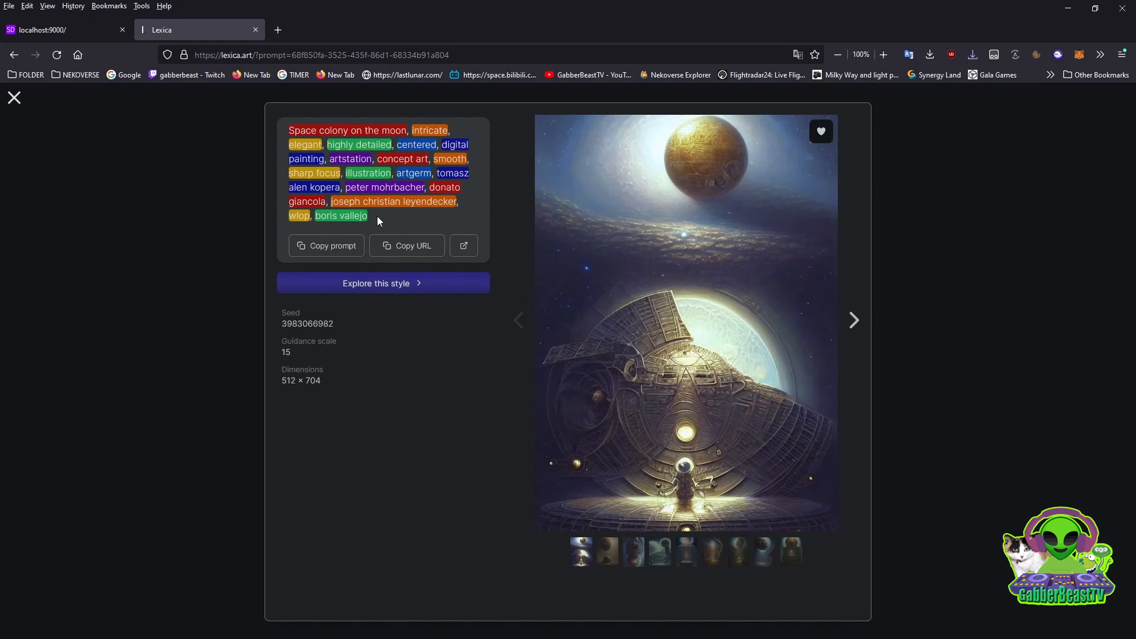
click(615, 559)
click(632, 558)
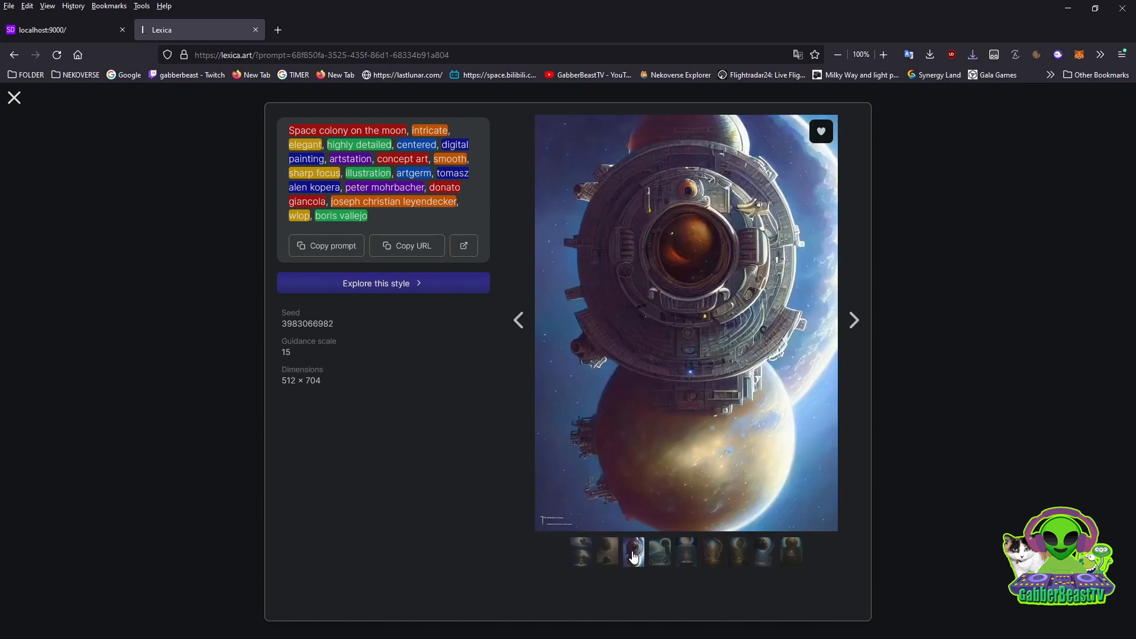
click(659, 560)
click(689, 558)
click(716, 556)
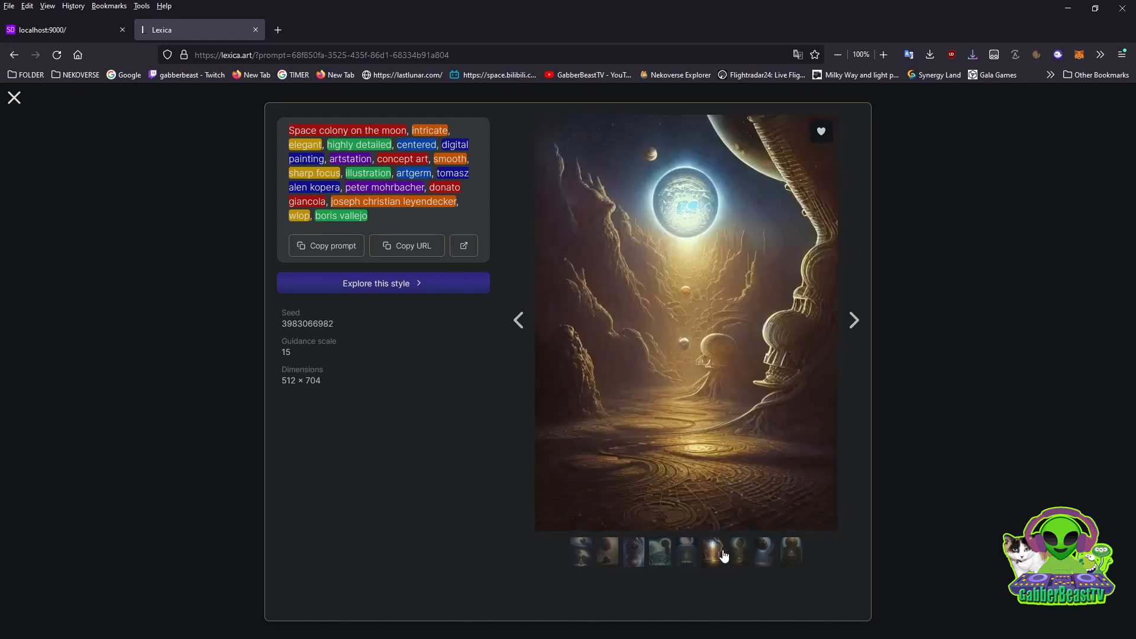
click(740, 559)
click(764, 558)
click(791, 559)
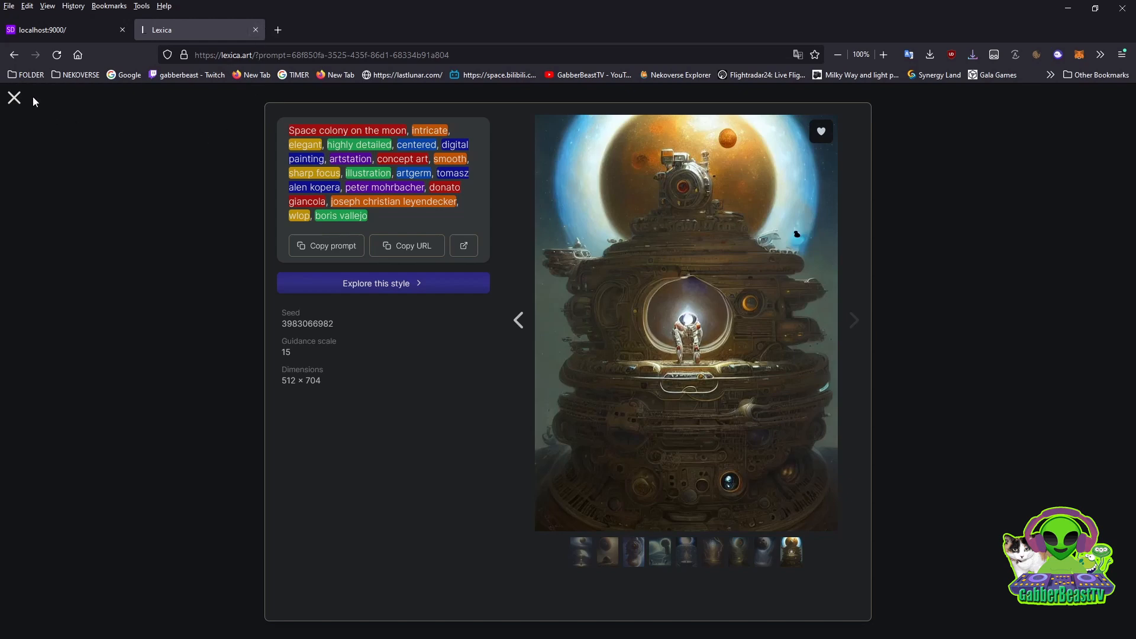
click(14, 97)
Search Lexica for "cat alien" and bring the resulting pictures into view.
scroll(464, 283, up, 3)
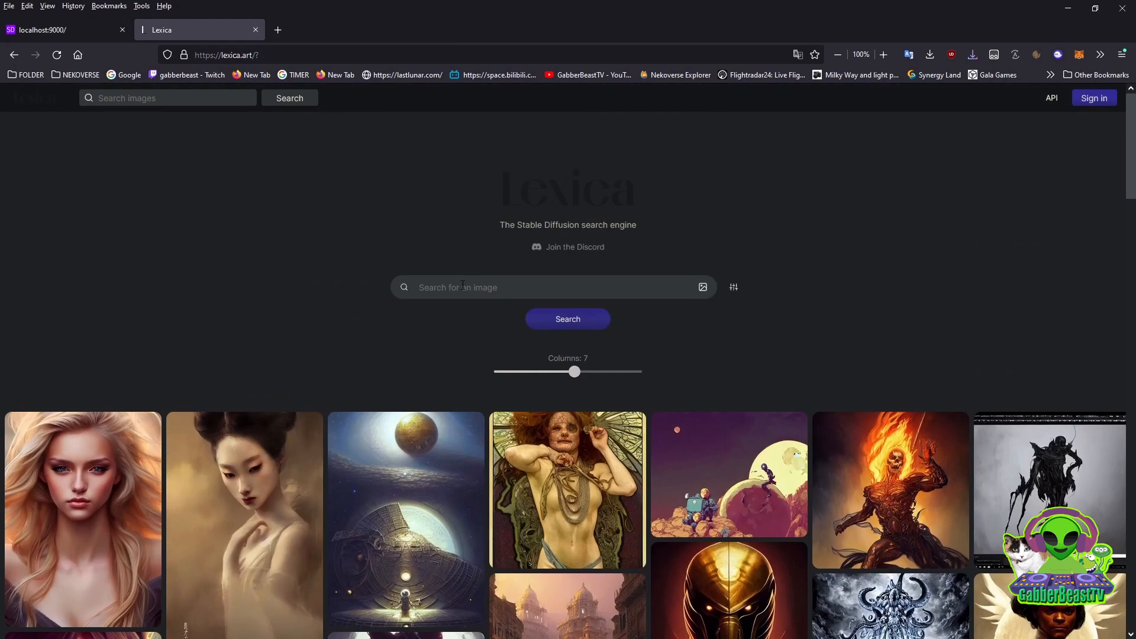
text(cat alien)
key(Return)
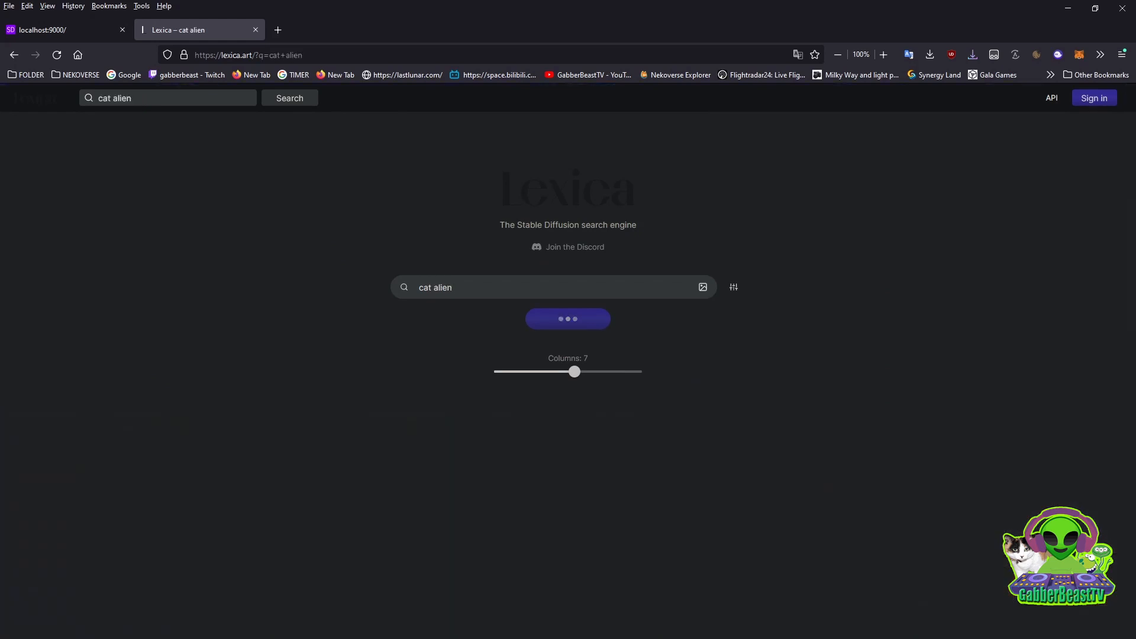
scroll(379, 384, down, 2)
scroll(394, 379, down, 1)
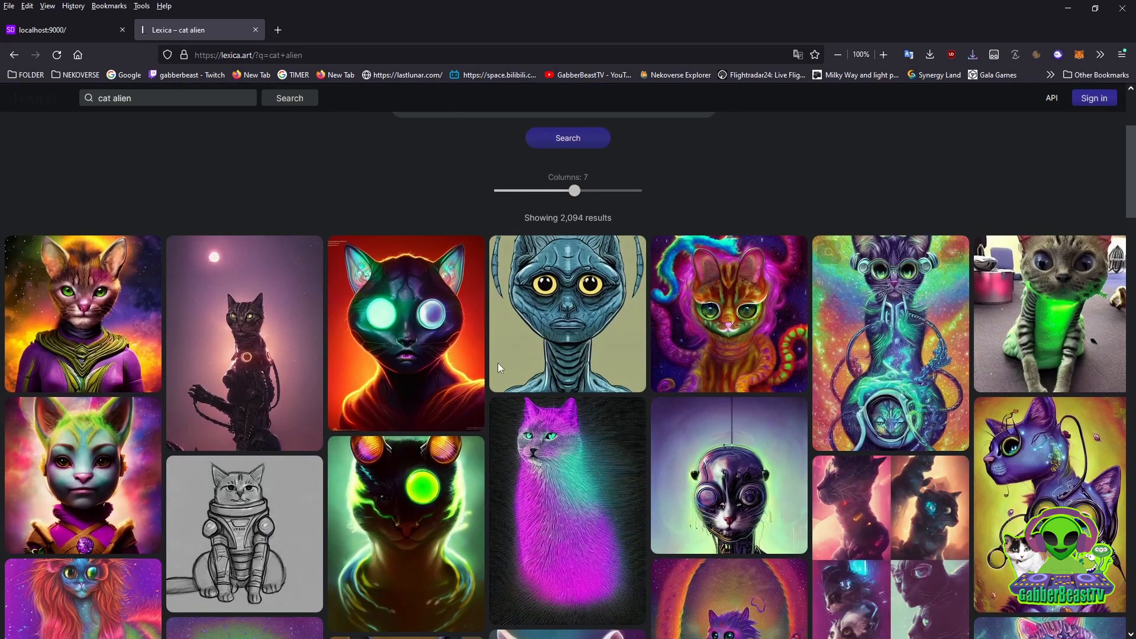
Copy the prompt of the giant cyborg cat picture and replace the astronaut prompt in Stable Diffusion UI with it.
click(273, 315)
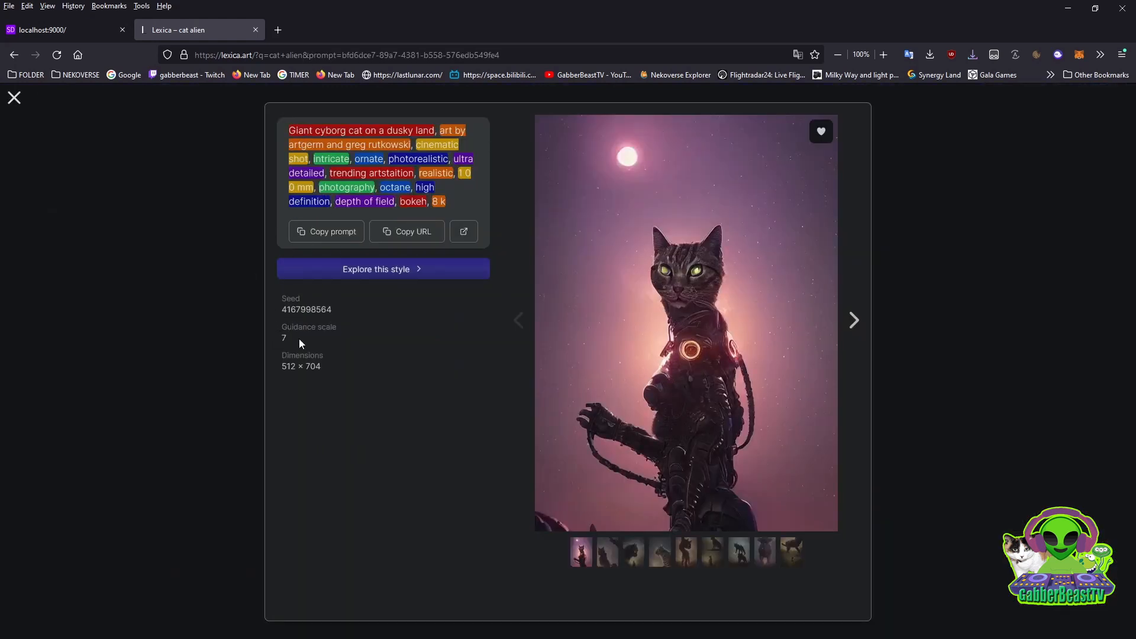
click(323, 234)
click(80, 28)
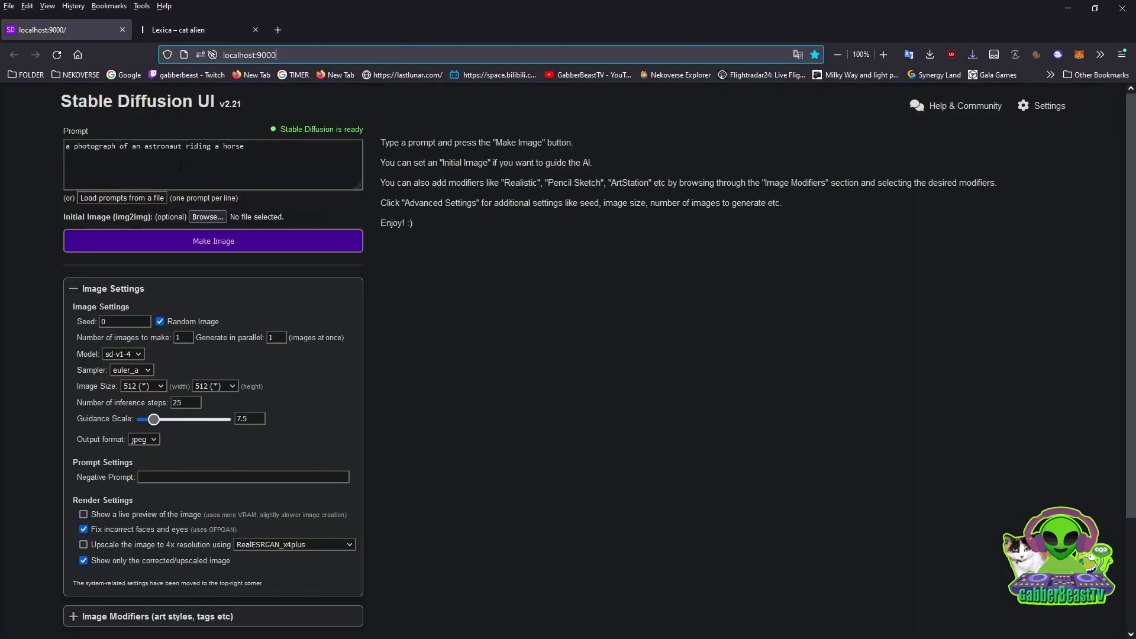
triple_click(234, 146)
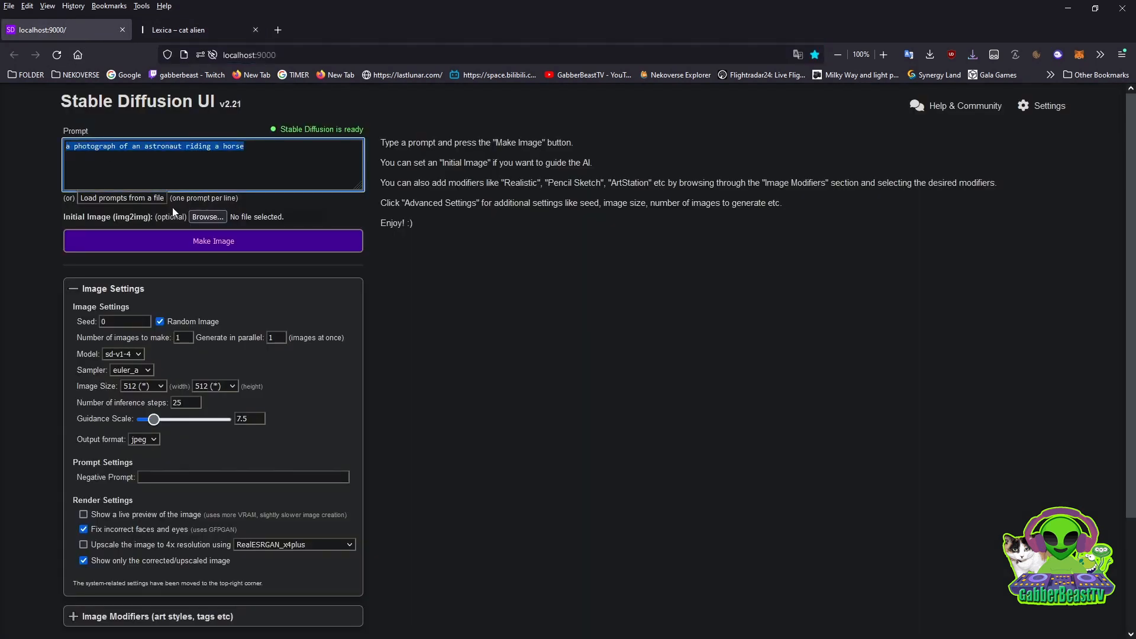
key(ctrl+v)
key(ctrl+a)
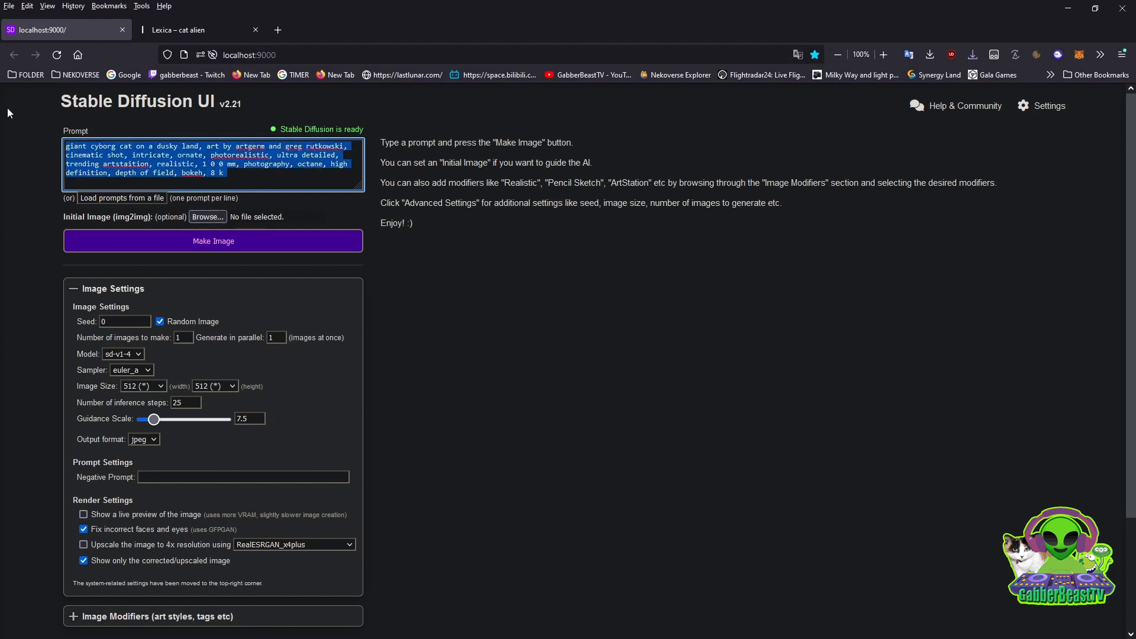
click(280, 186)
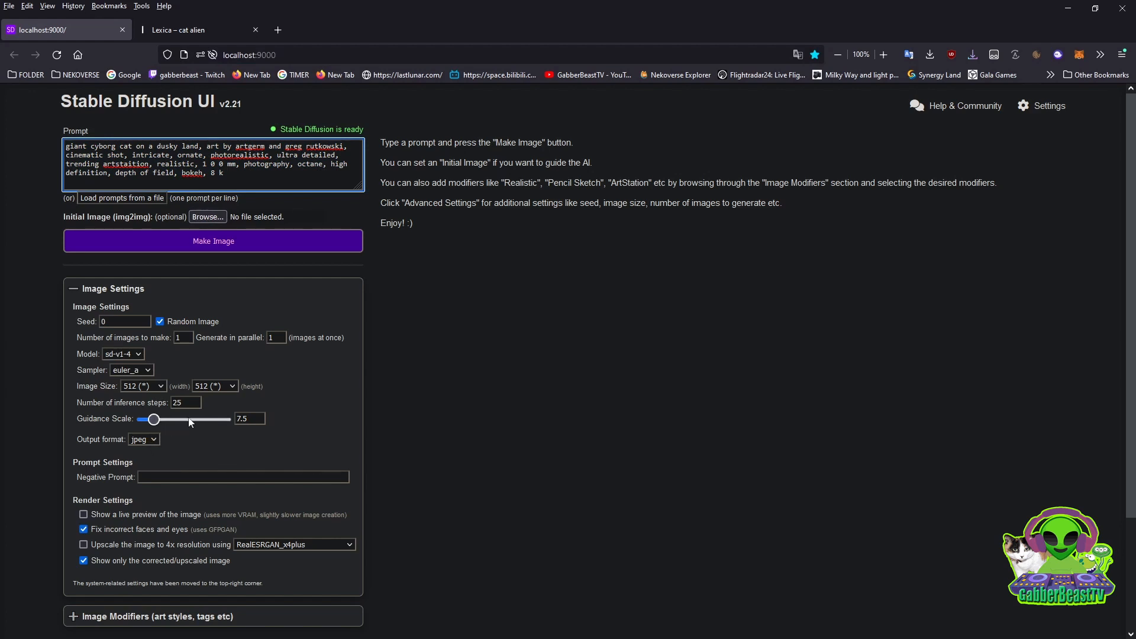
Set the number of inference steps to 10 and choose euler_a as the sampler.
click(158, 404)
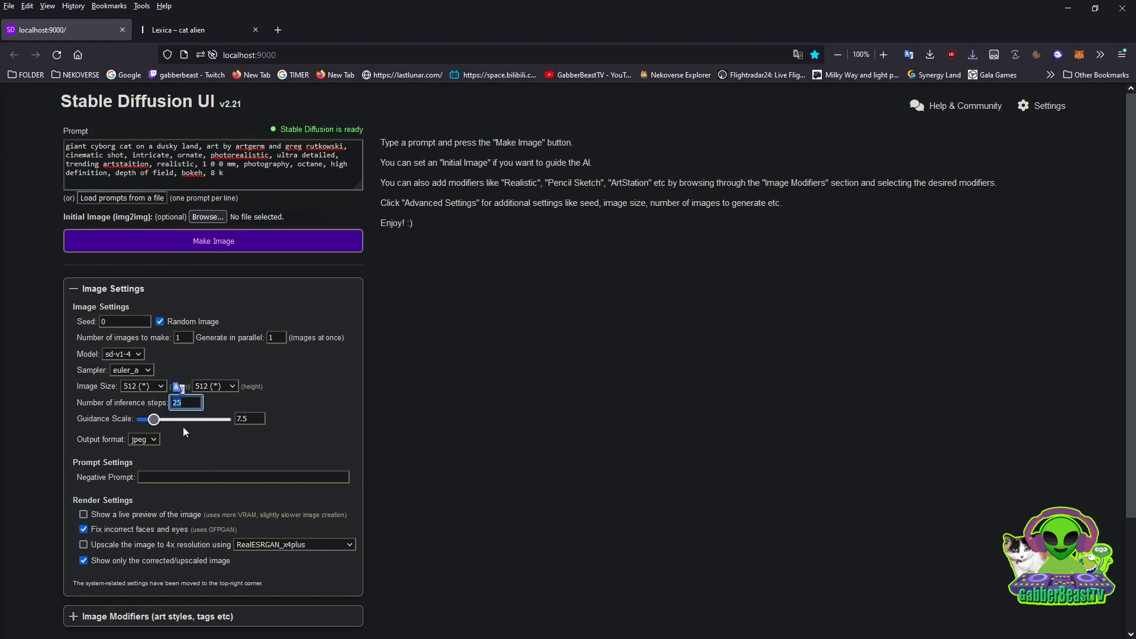
text(10)
click(146, 371)
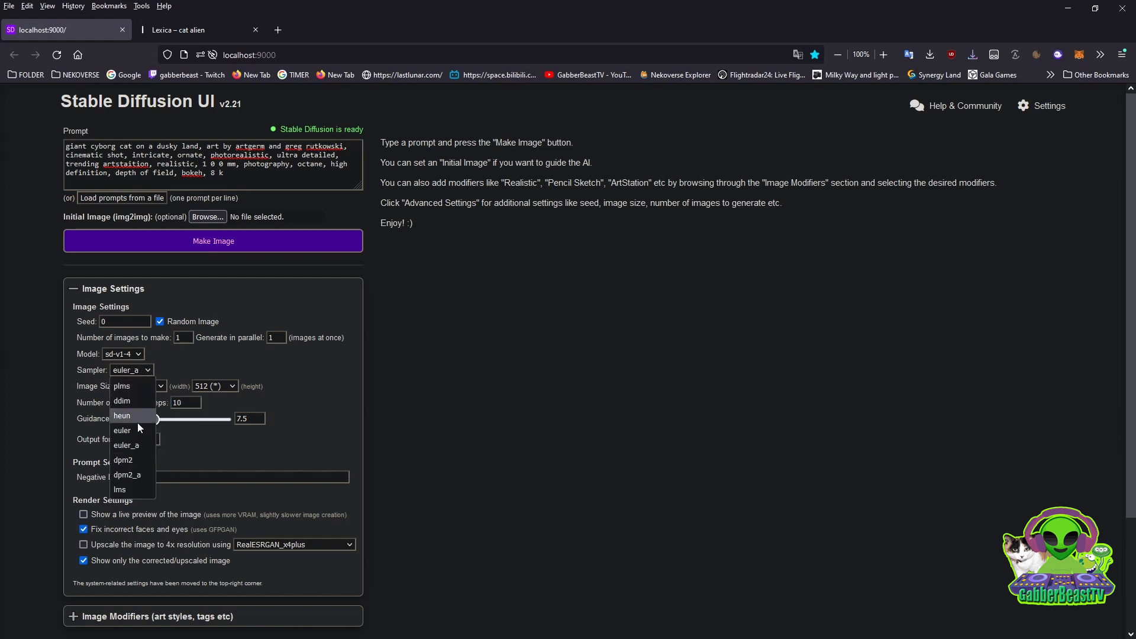
click(140, 445)
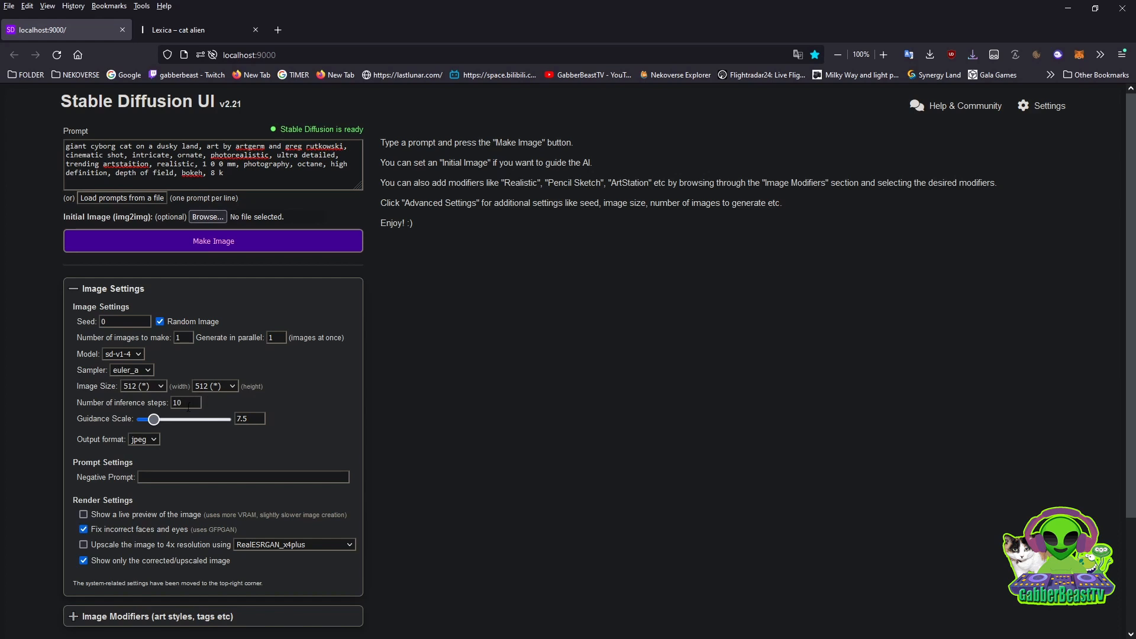
Set the image height to 704 and check the size against the cyborg cat's dimensions on Lexica.
click(231, 386)
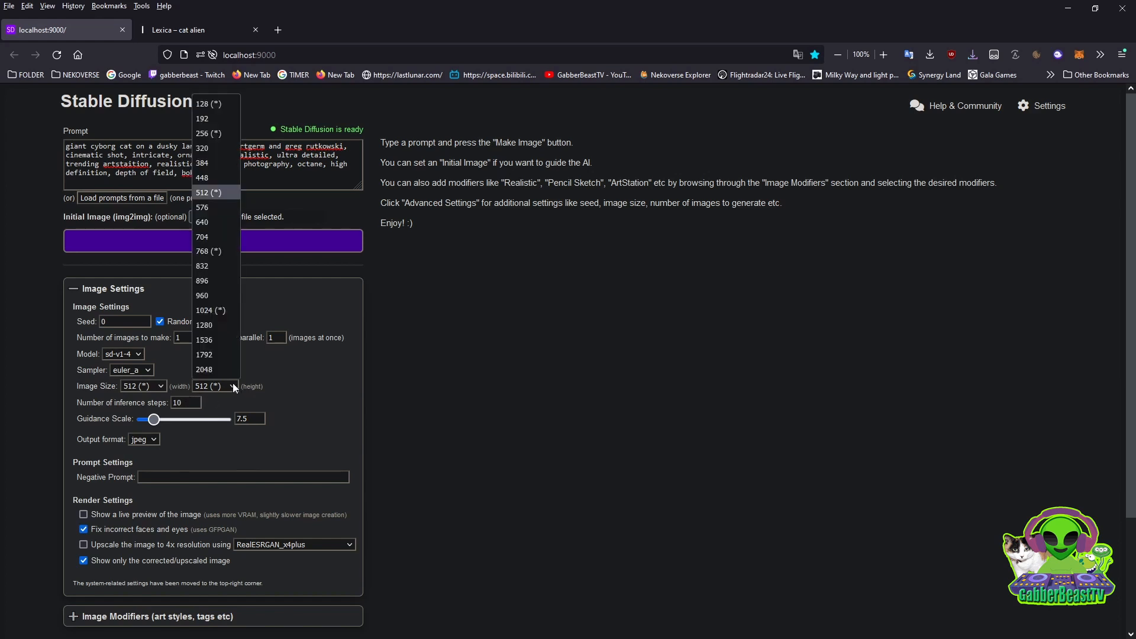
click(218, 237)
click(187, 30)
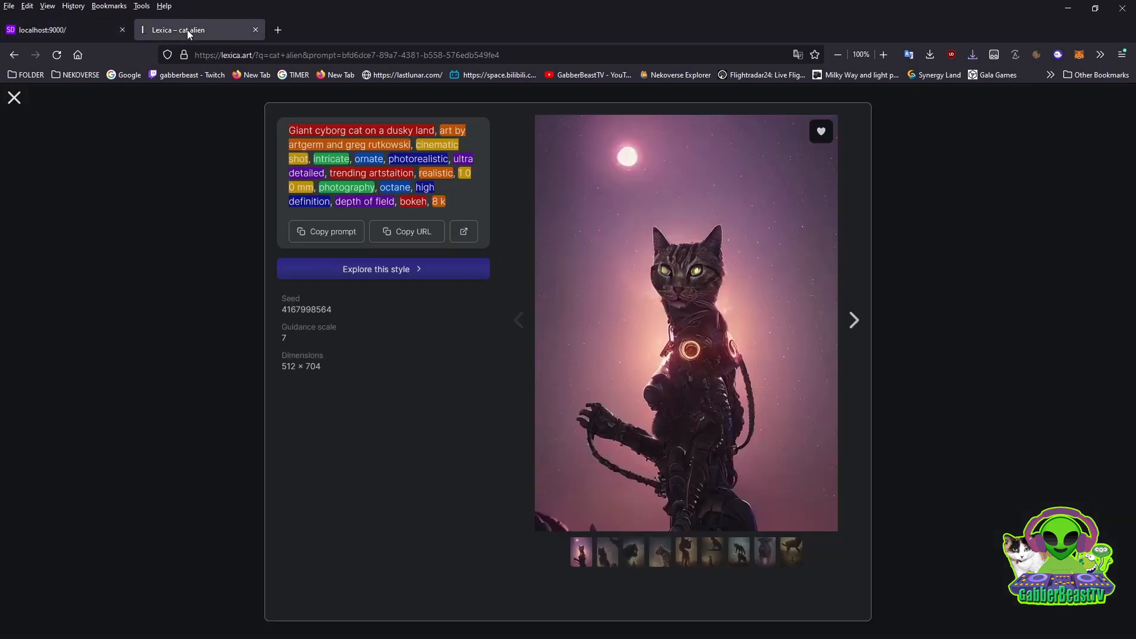
click(68, 30)
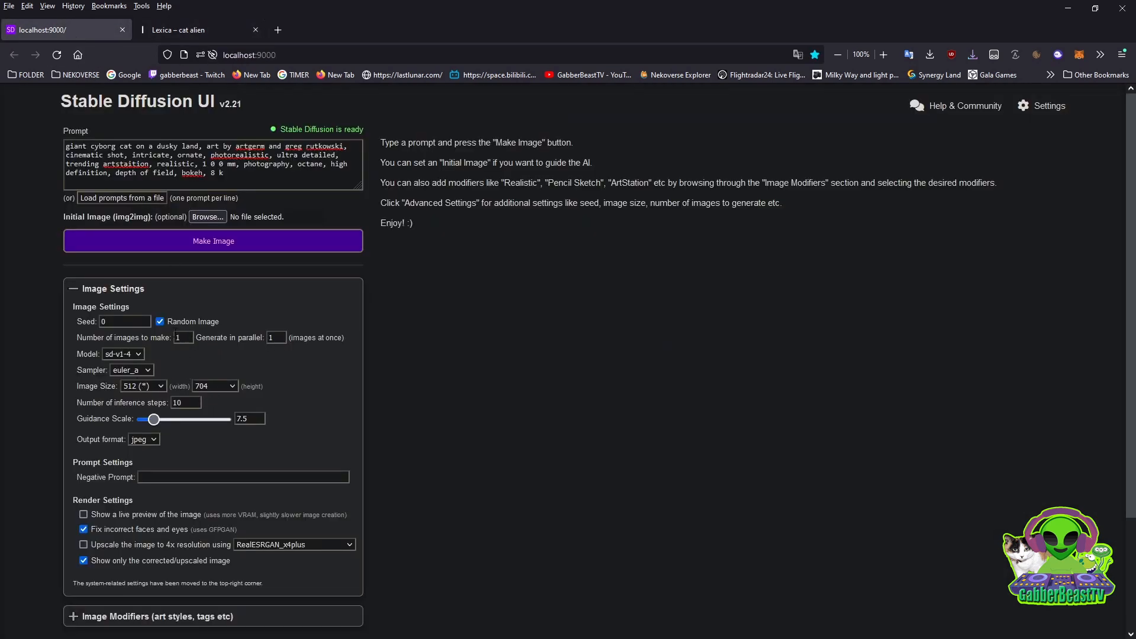
Set the number of images to make to 10 and the output format to png, and start generating the images.
click(178, 337)
text(0)
click(147, 441)
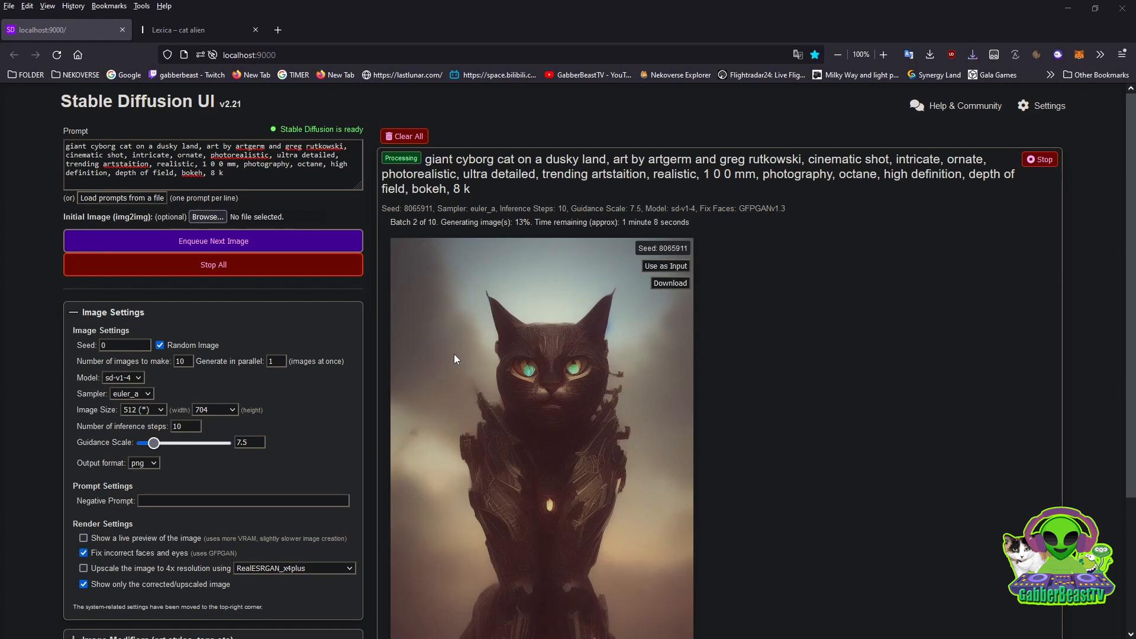
Inspect the first generated cyborg cat images and the available choices for image width and height.
scroll(472, 357, down, 2)
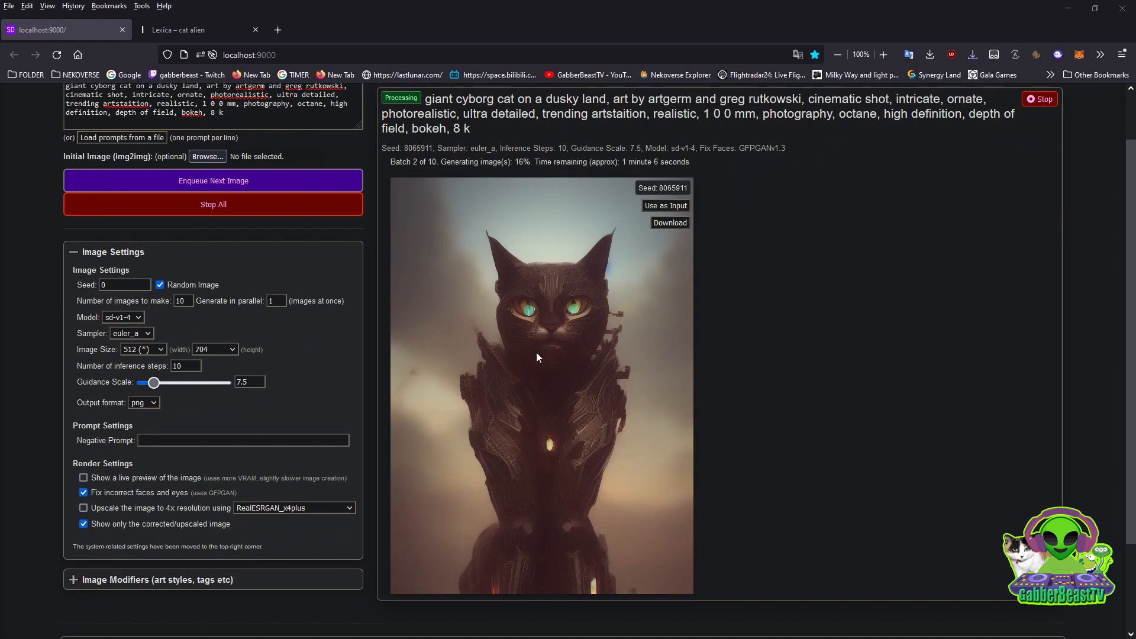
mouse_move(392, 289)
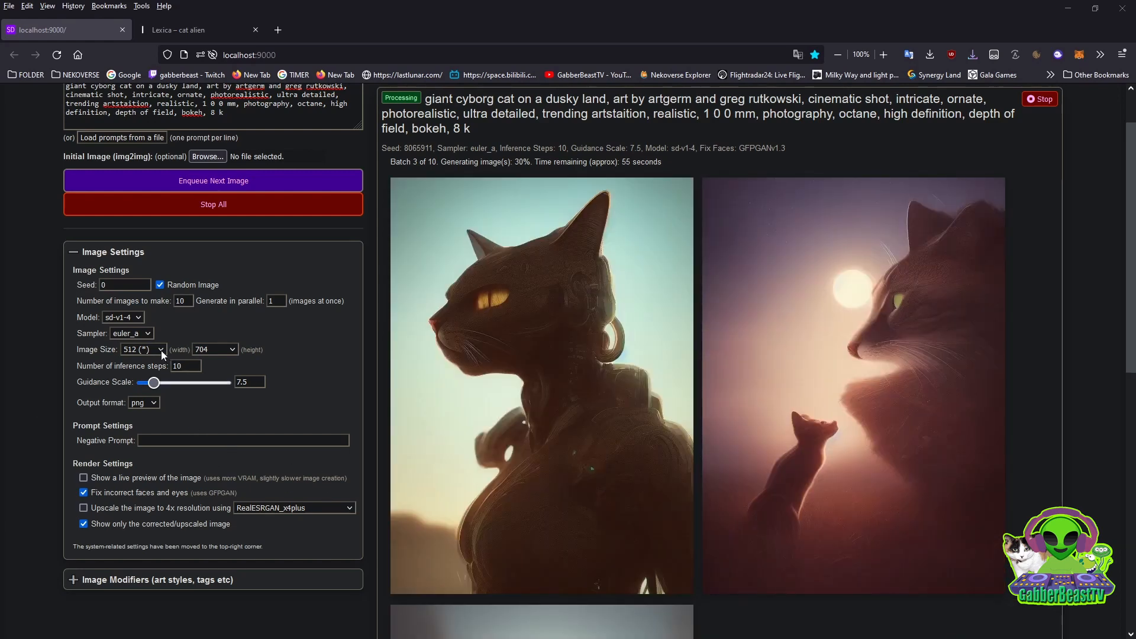
click(161, 350)
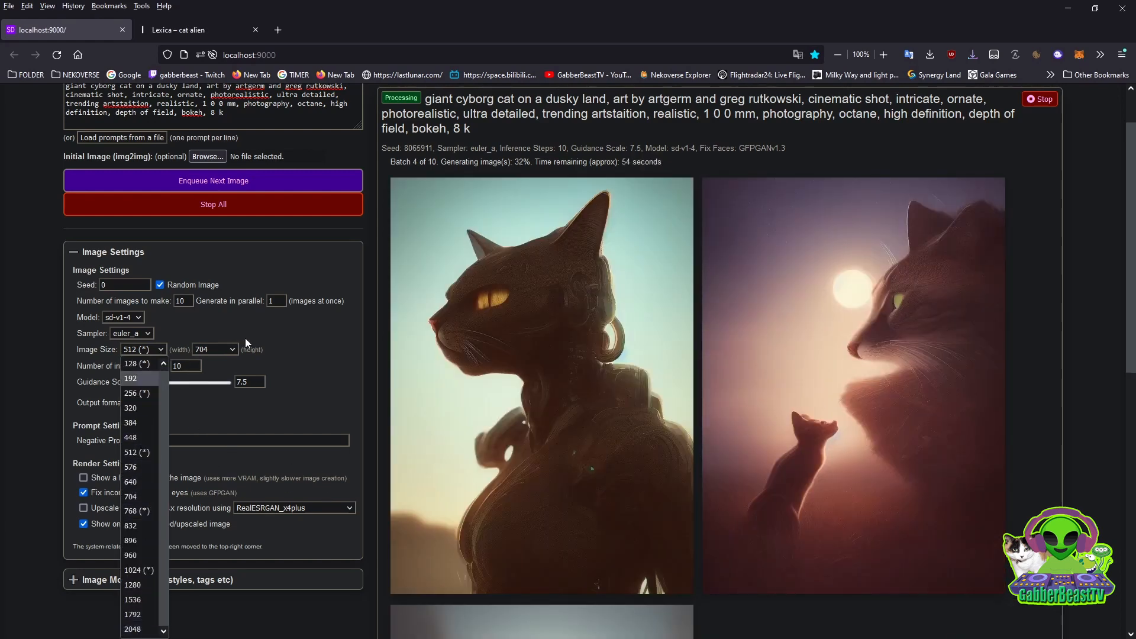
click(230, 348)
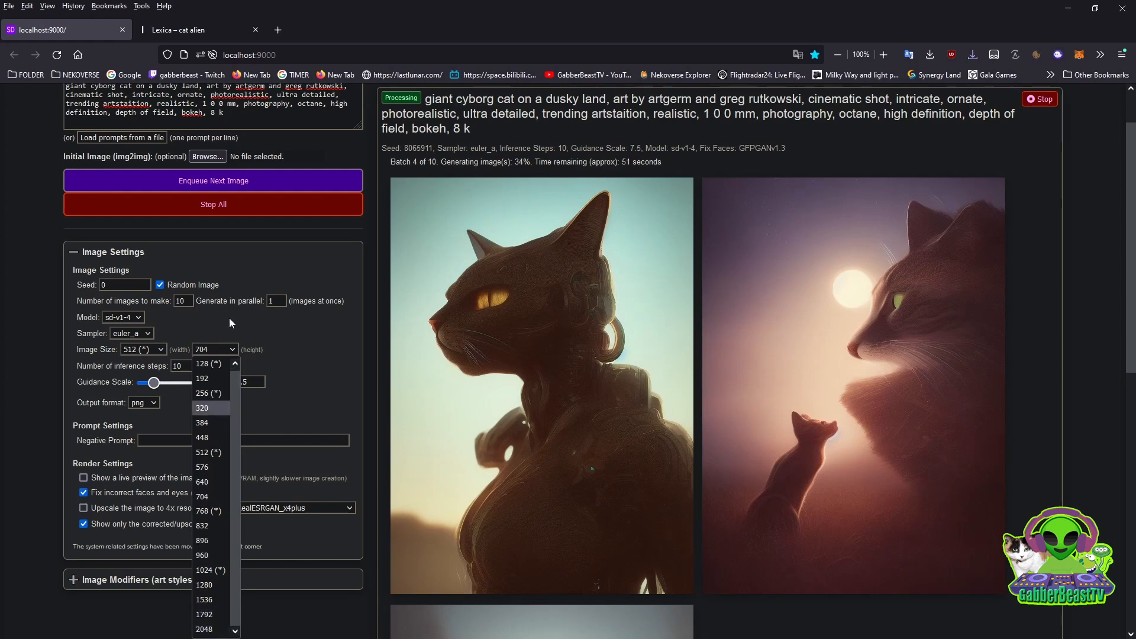
click(229, 319)
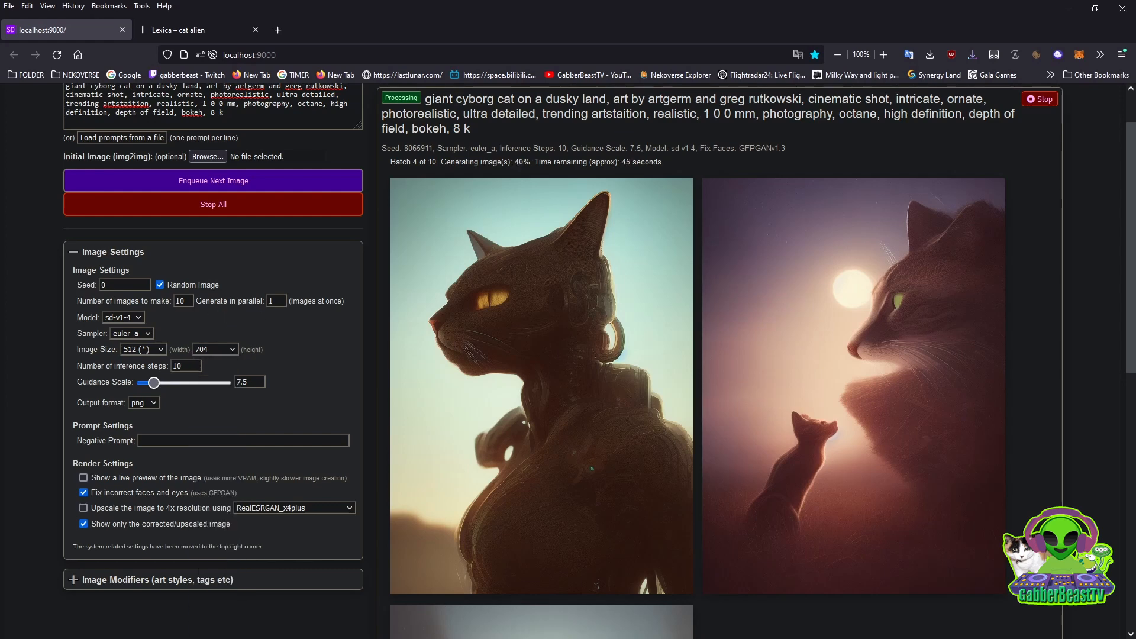
Look through the cyborg cat images generated so far and return to the start of the page.
scroll(540, 340, down, 8)
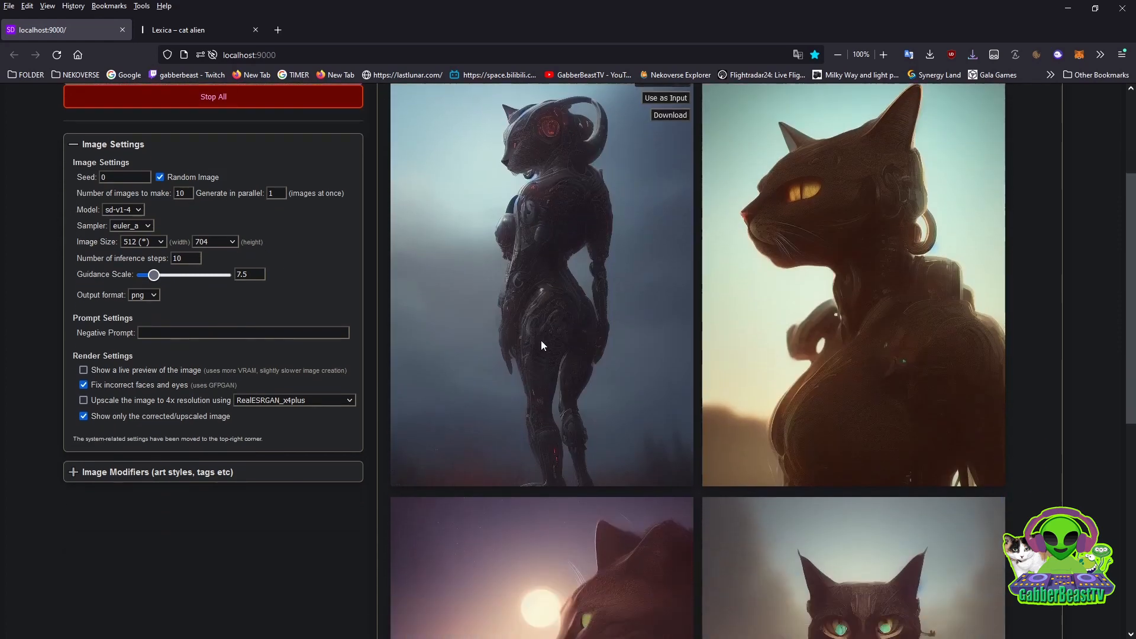
scroll(668, 389, up, 8)
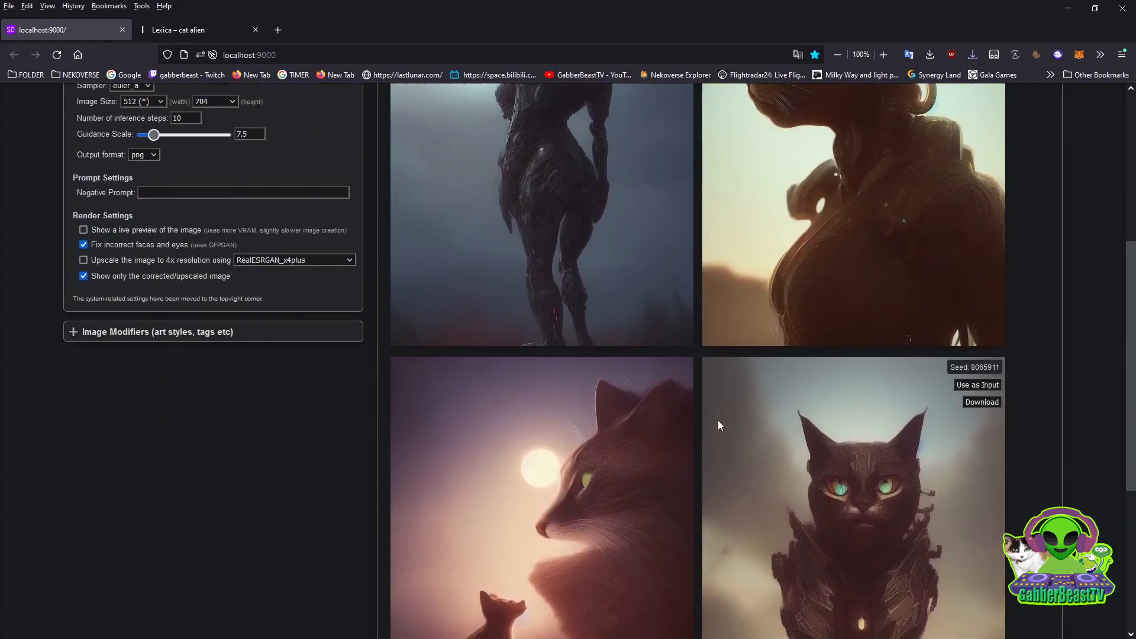
scroll(313, 181, up, 2)
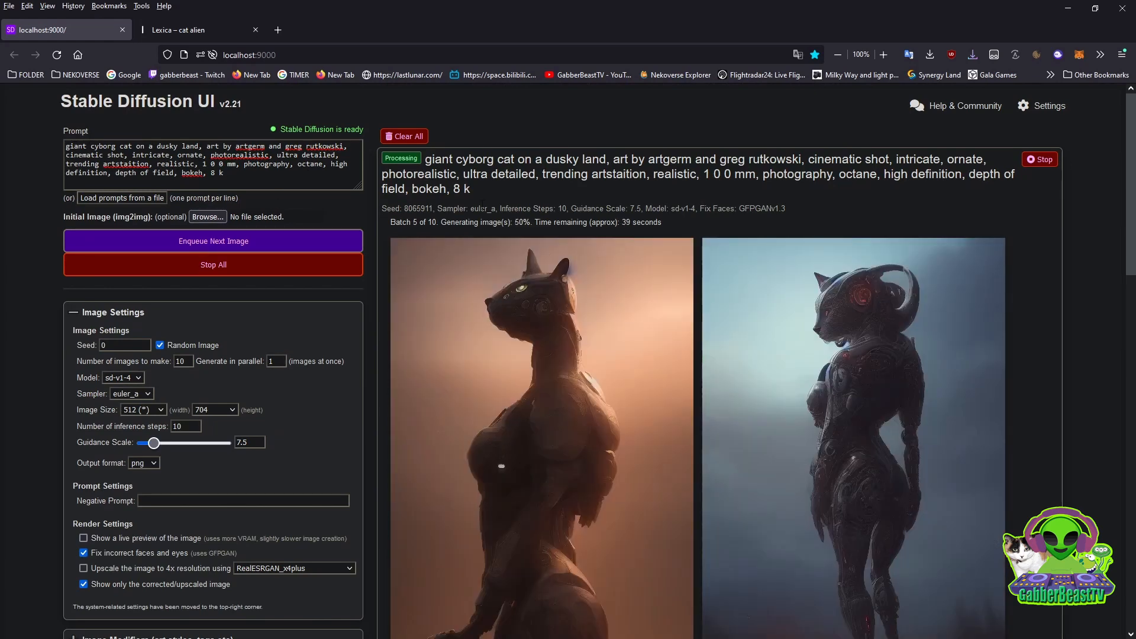
On Lexica, view the prompt of the purple-suited nebulapunk cat picture, and return to the Stable Diffusion UI page.
click(211, 37)
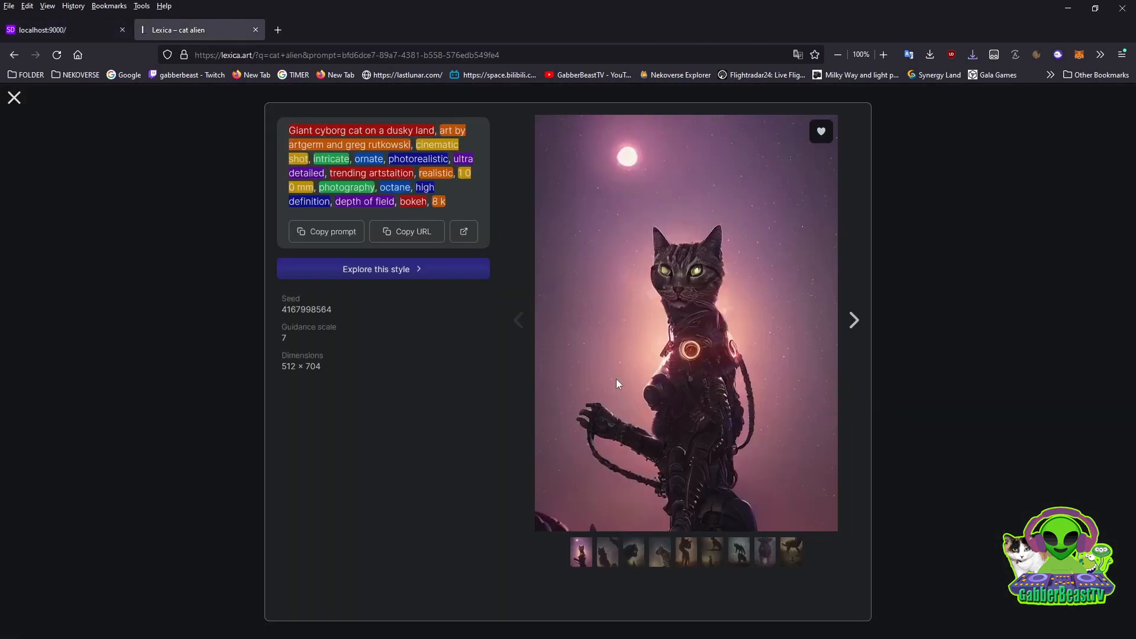
click(8, 102)
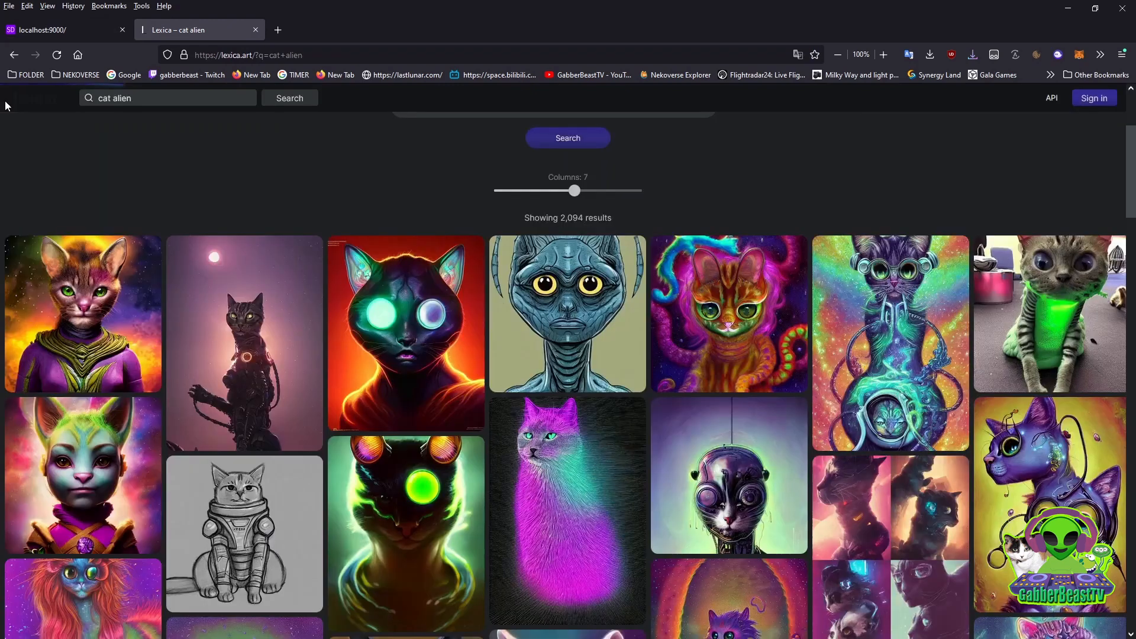
click(83, 314)
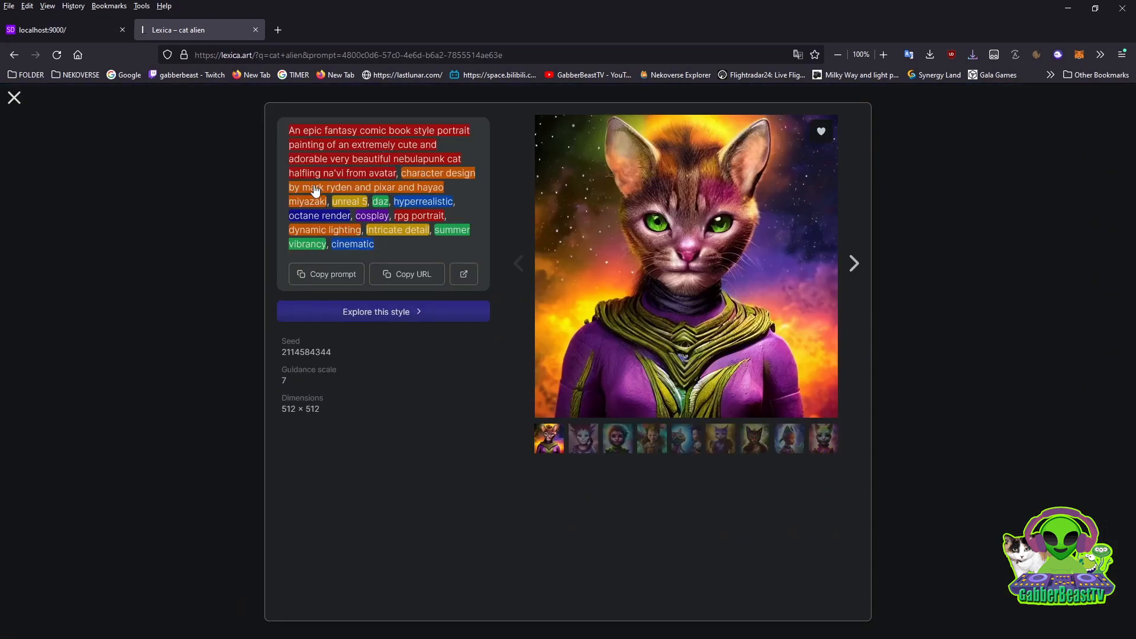
click(95, 31)
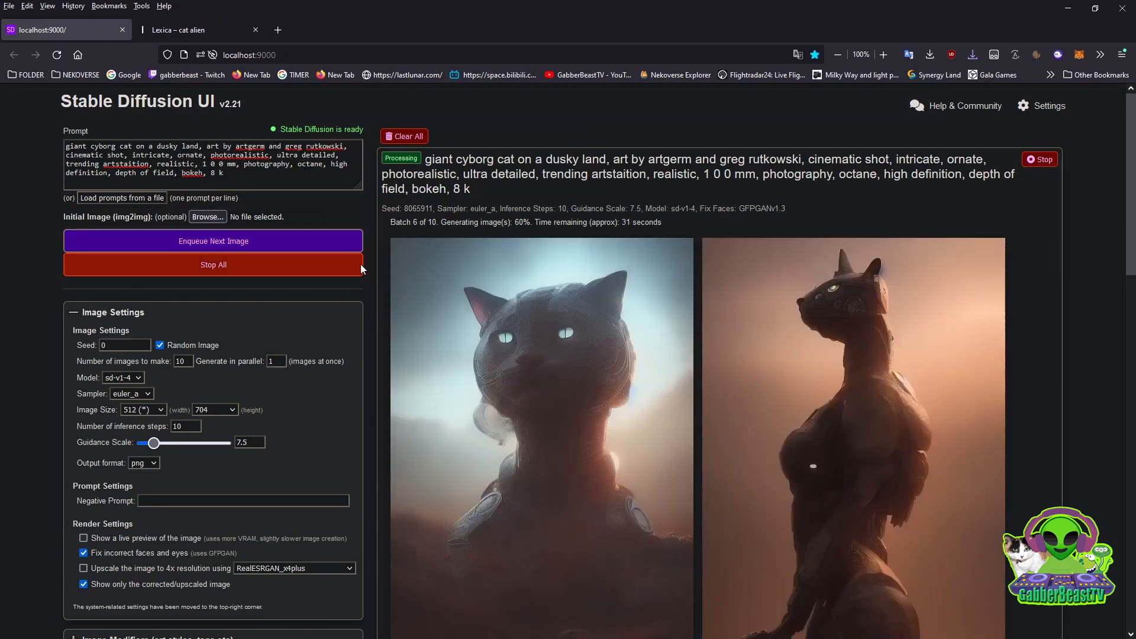
Review the growing set of generated cyborg cat images and the image settings until the batch of 10 finishes.
scroll(385, 289, down, 2)
scroll(385, 289, up, 3)
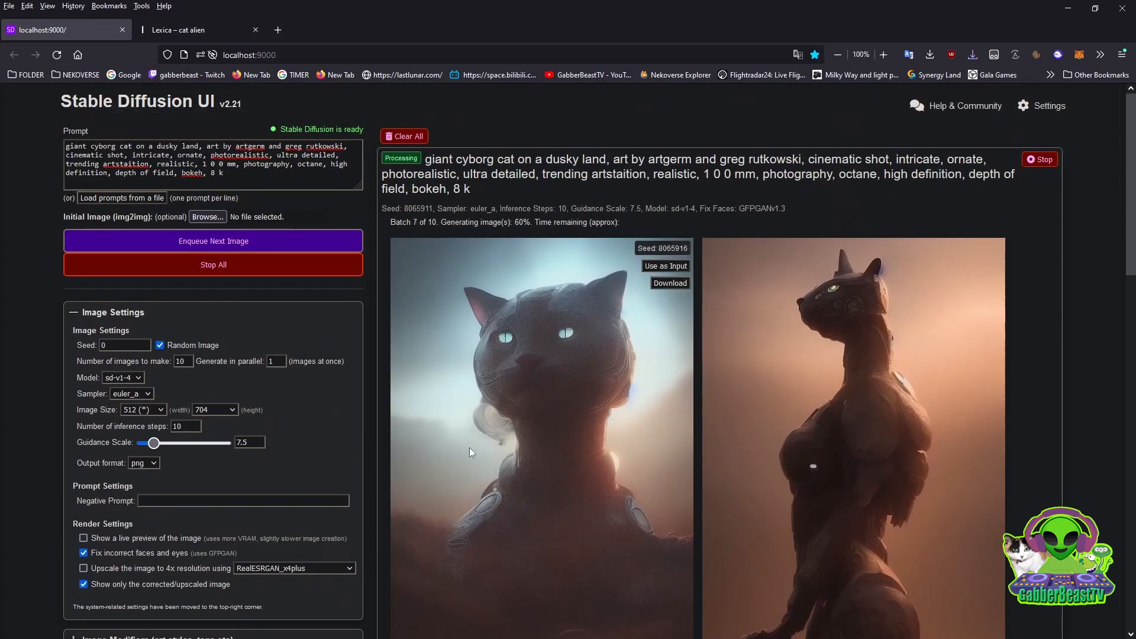
scroll(471, 448, down, 4)
scroll(537, 498, down, 12)
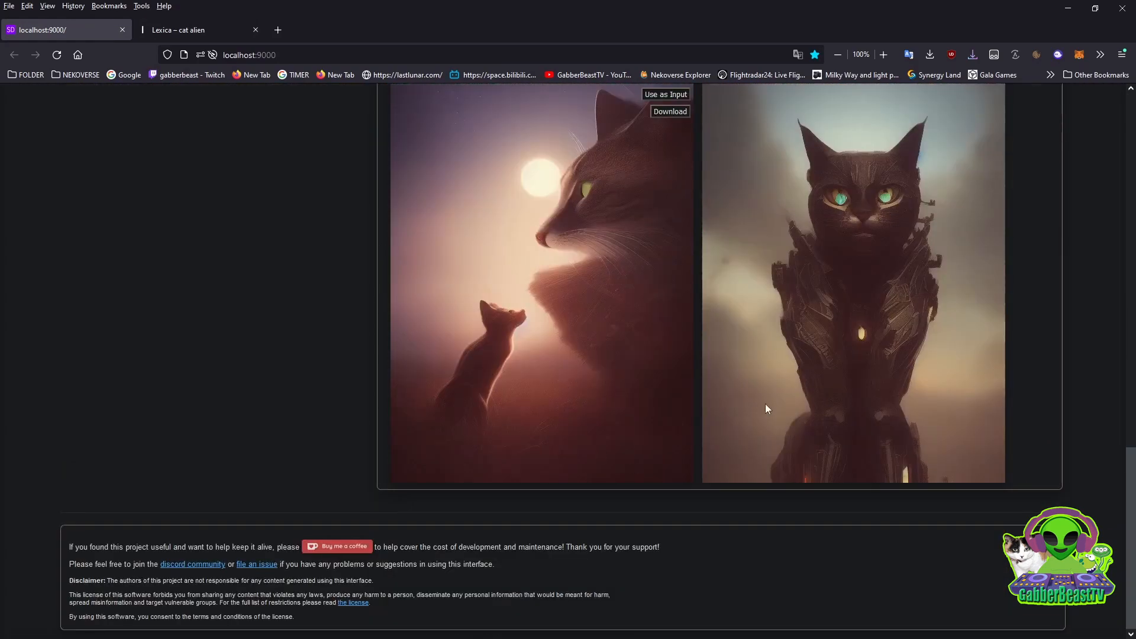
scroll(760, 397, up, 4)
scroll(755, 385, up, 10)
scroll(733, 344, down, 3)
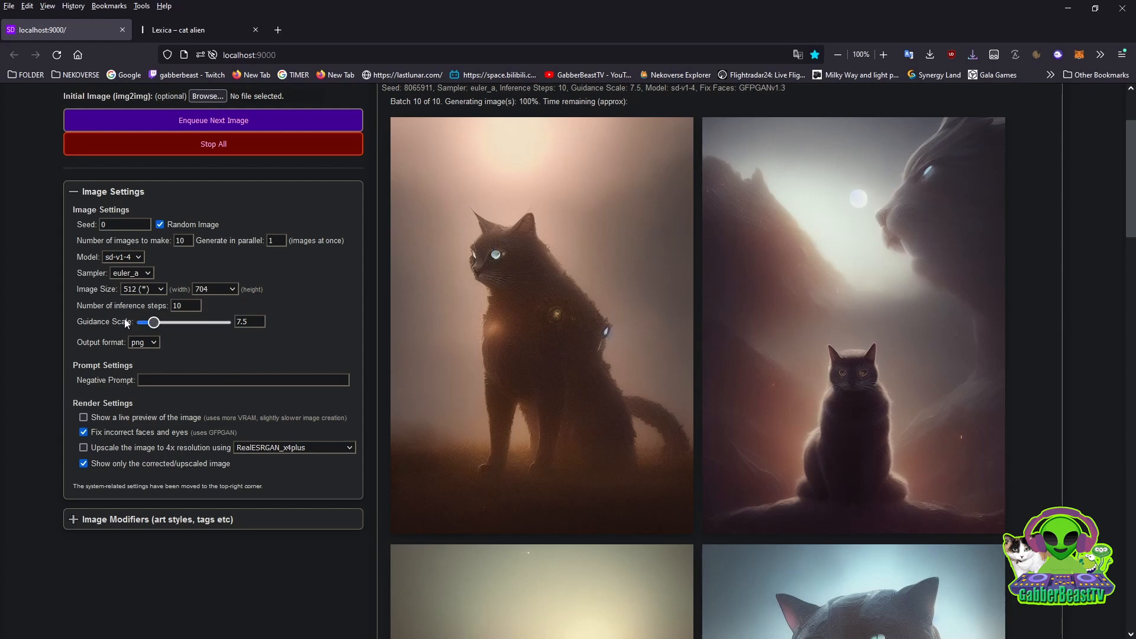
scroll(170, 216, up, 3)
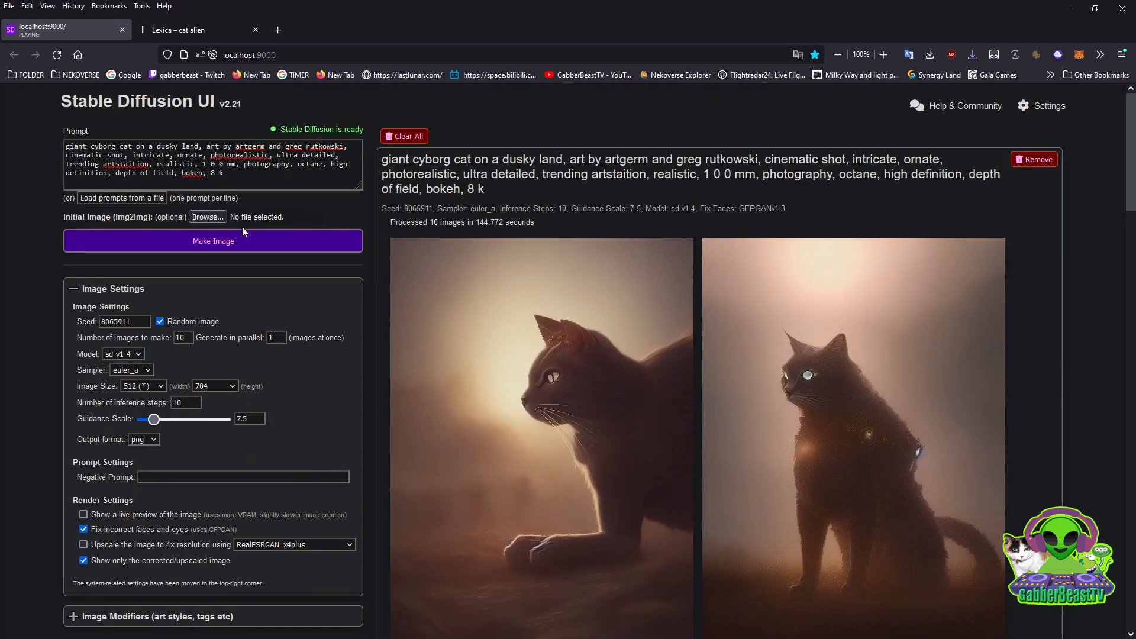
Set the guidance scale to 11.8, keep the euler_a sampler and select the number of inference steps for editing.
scroll(250, 296, down, 1)
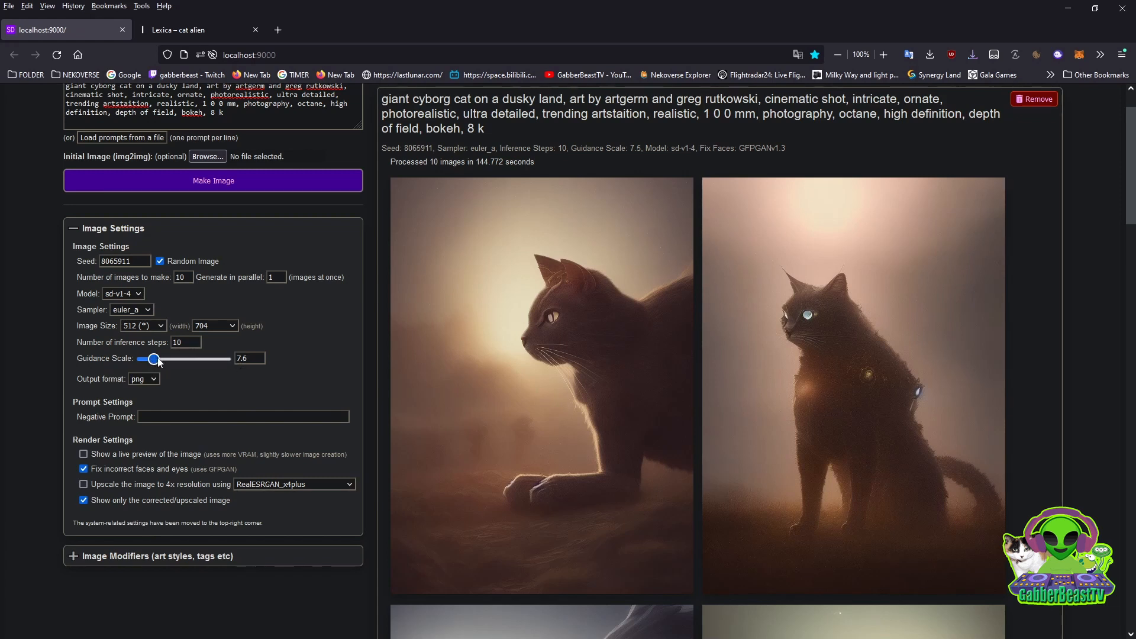
mouse_move(158, 362)
mouse_down()
mouse_move(220, 367)
mouse_move(144, 365)
mouse_move(159, 368)
mouse_up()
click(149, 309)
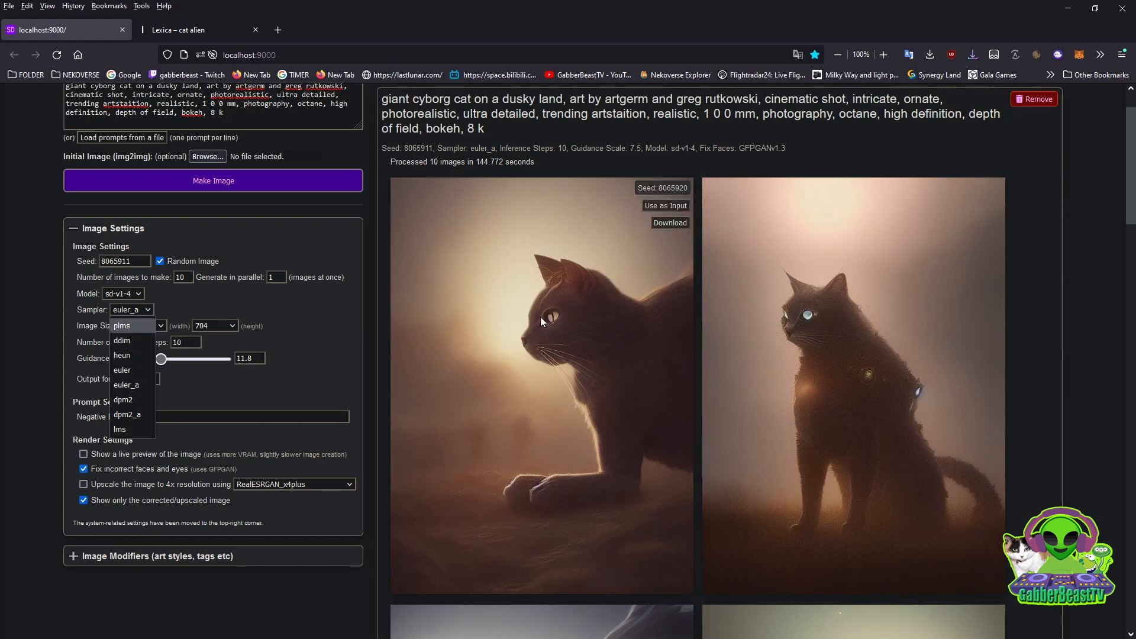
click(135, 385)
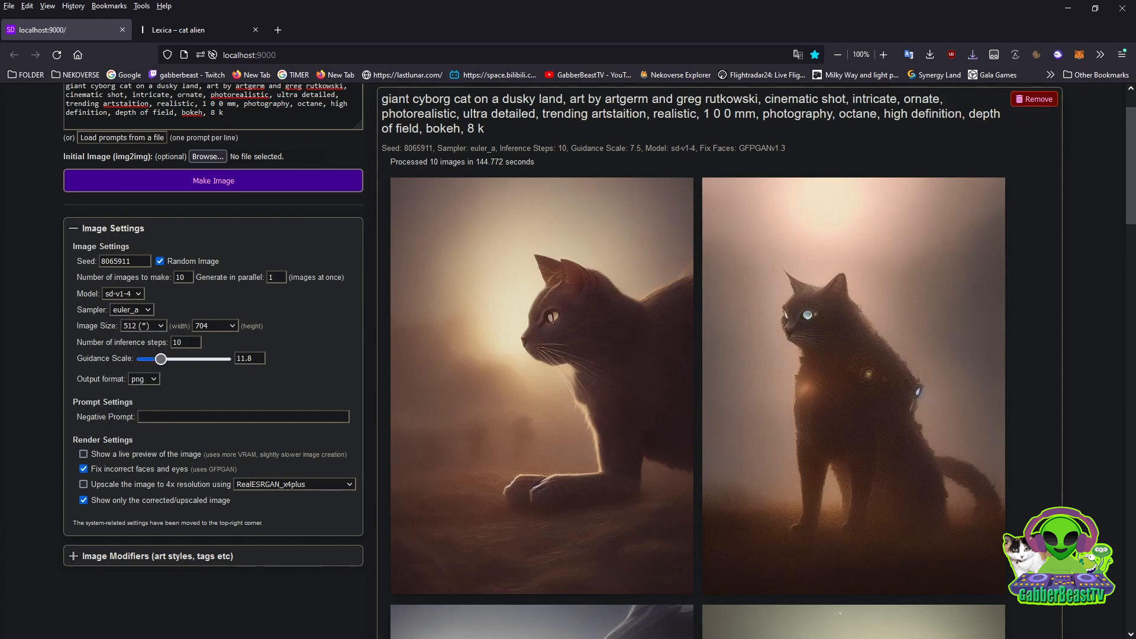
click(184, 342)
double_click(178, 342)
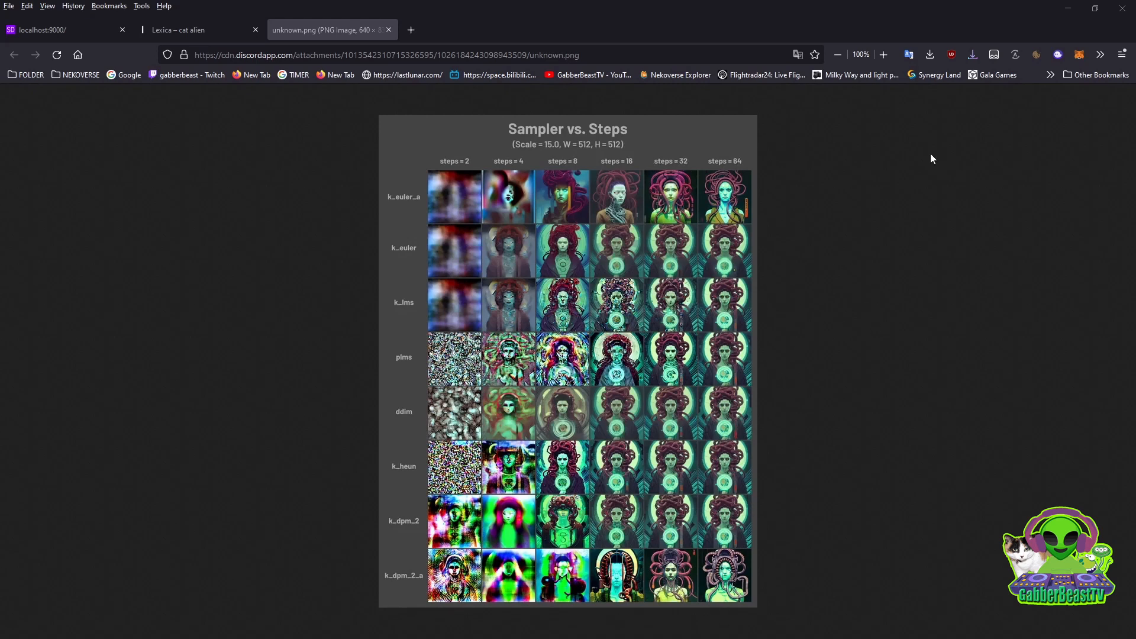
Enlarge the Sampler vs. Steps chart and examine each sampler's images from k_euler_a through k_dpm_2_a.
scroll(641, 282, up, 8)
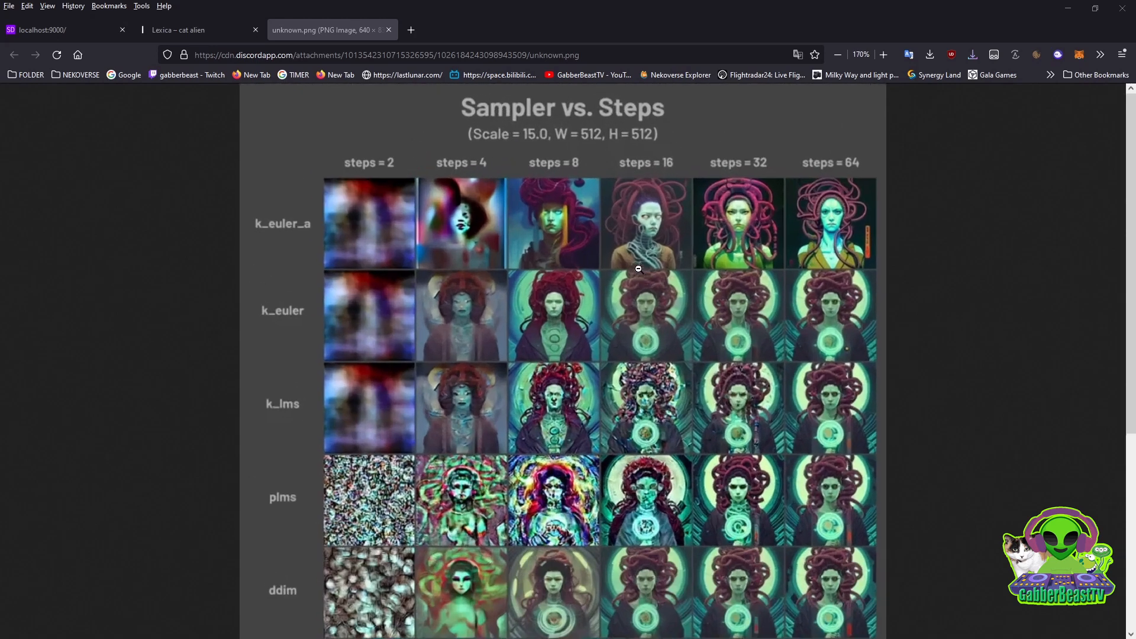
scroll(640, 282, up, 3)
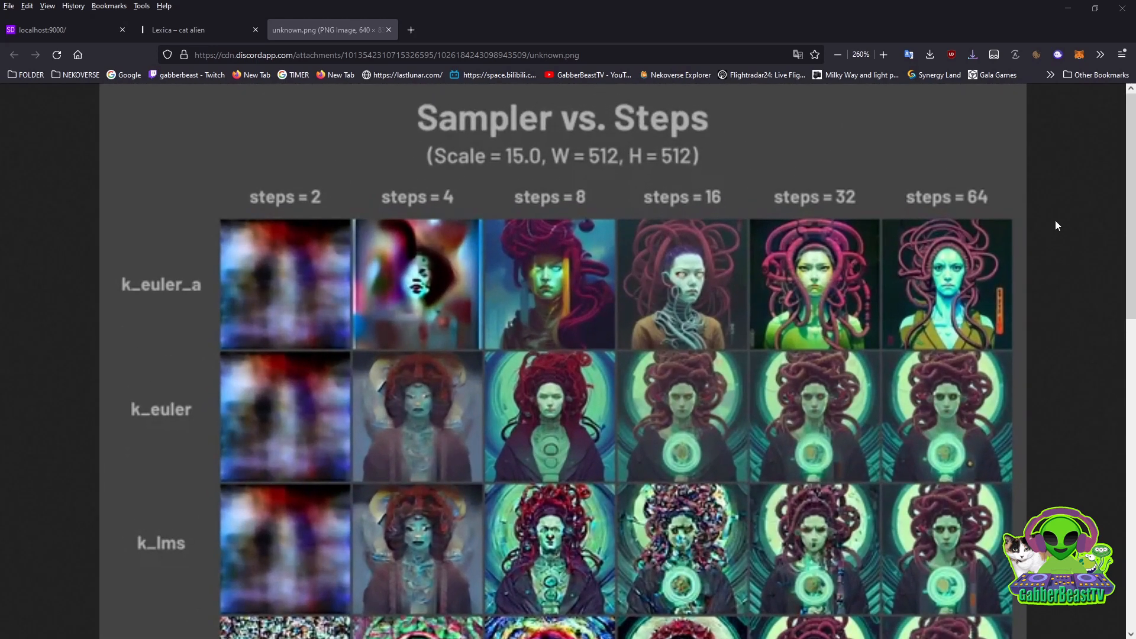
scroll(742, 272, up, 1)
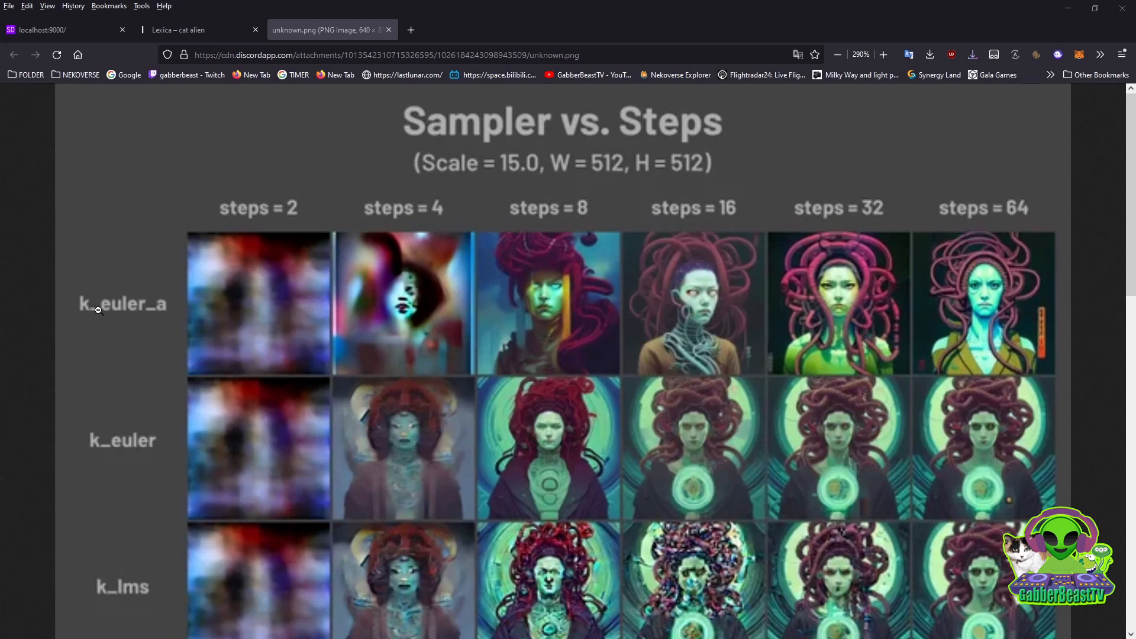
scroll(712, 296, down, 2)
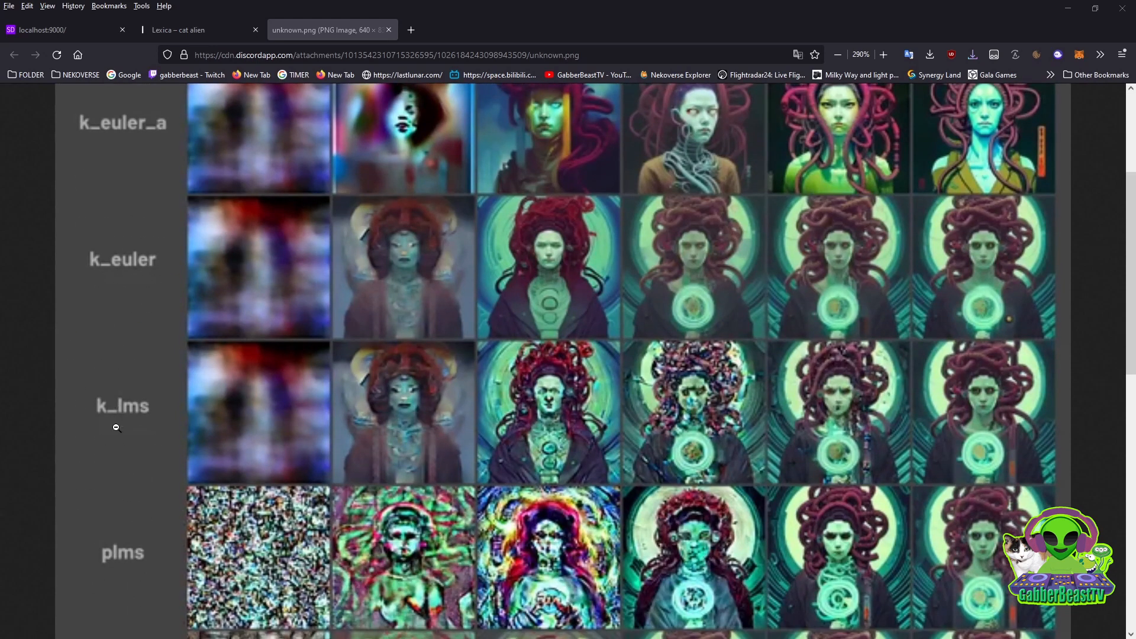
scroll(122, 414, down, 2)
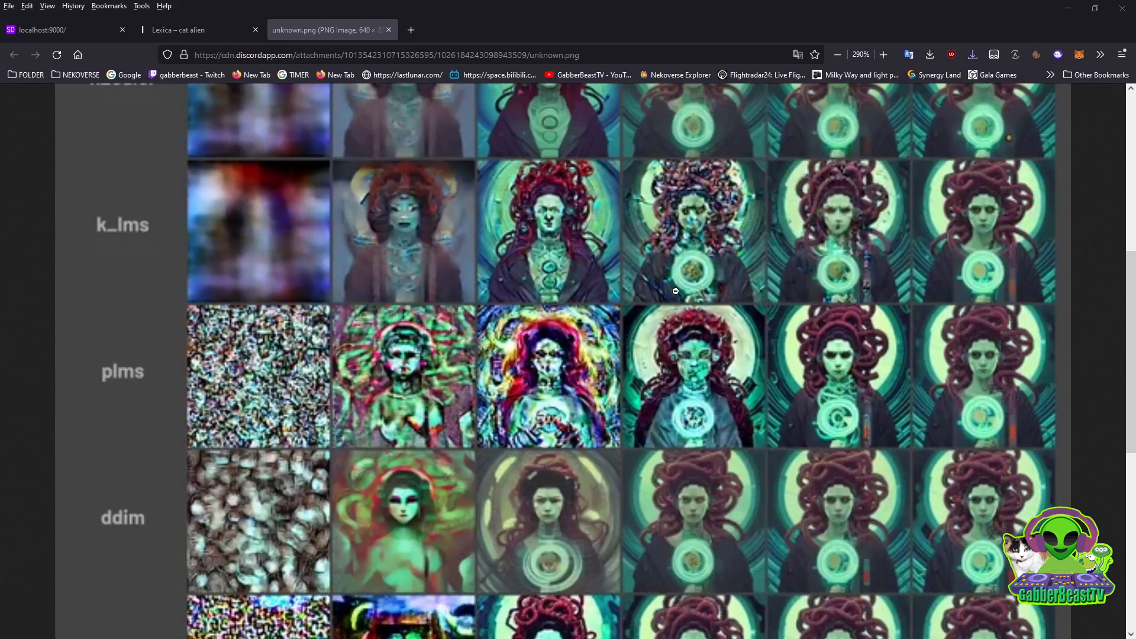
scroll(691, 498, down, 4)
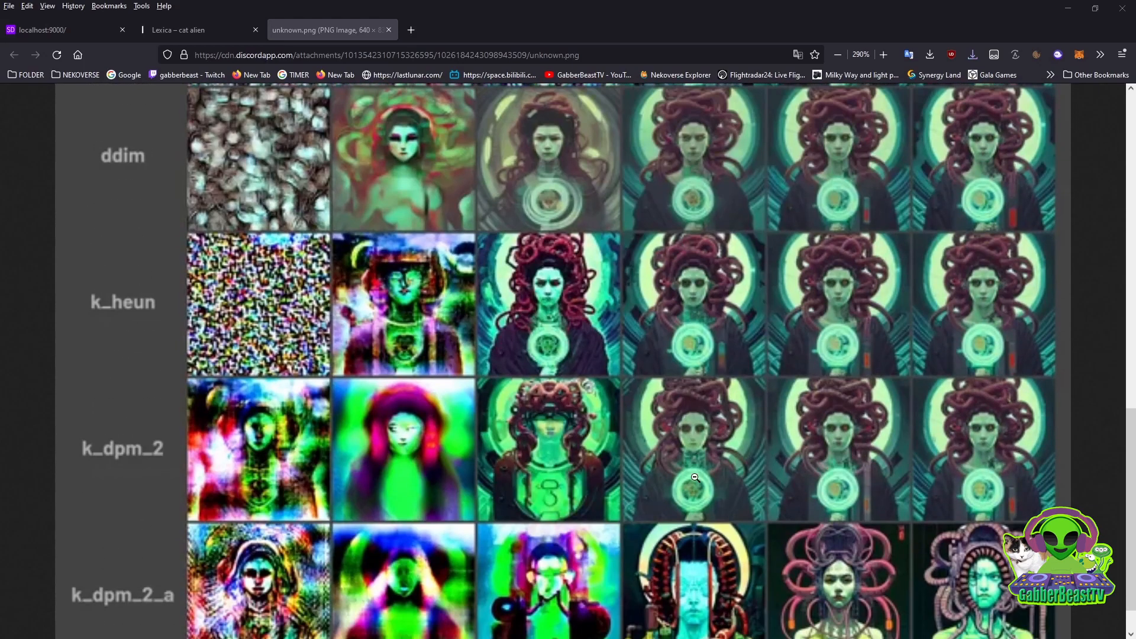
scroll(680, 384, down, 1)
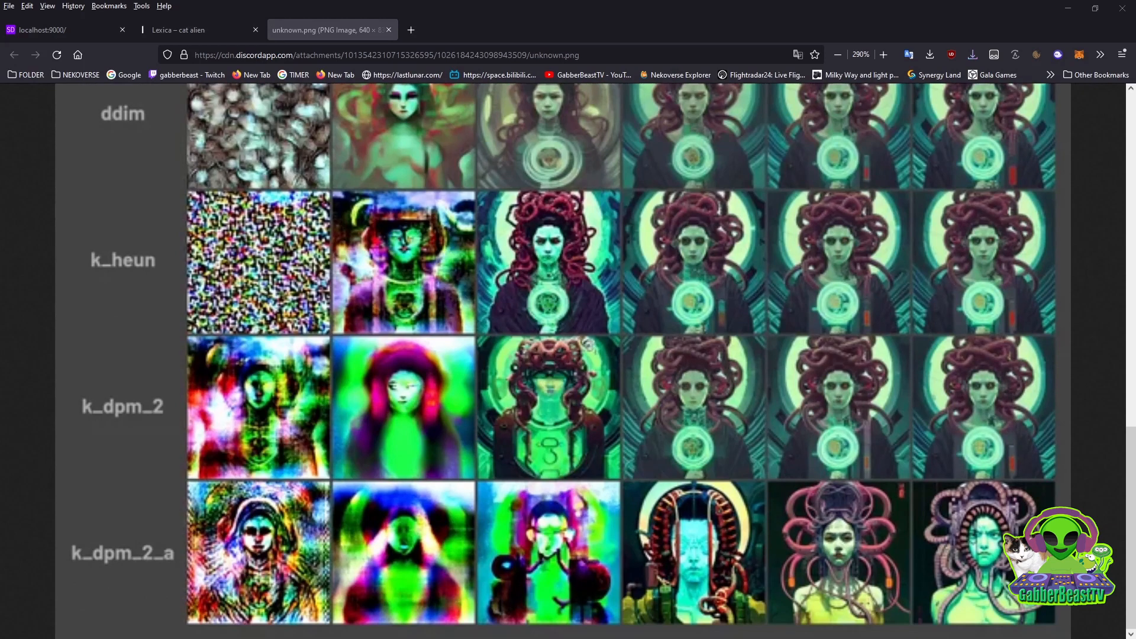
Compare the samplers' images at higher step counts across the chart, and return to the Stable Diffusion UI page.
key(Home)
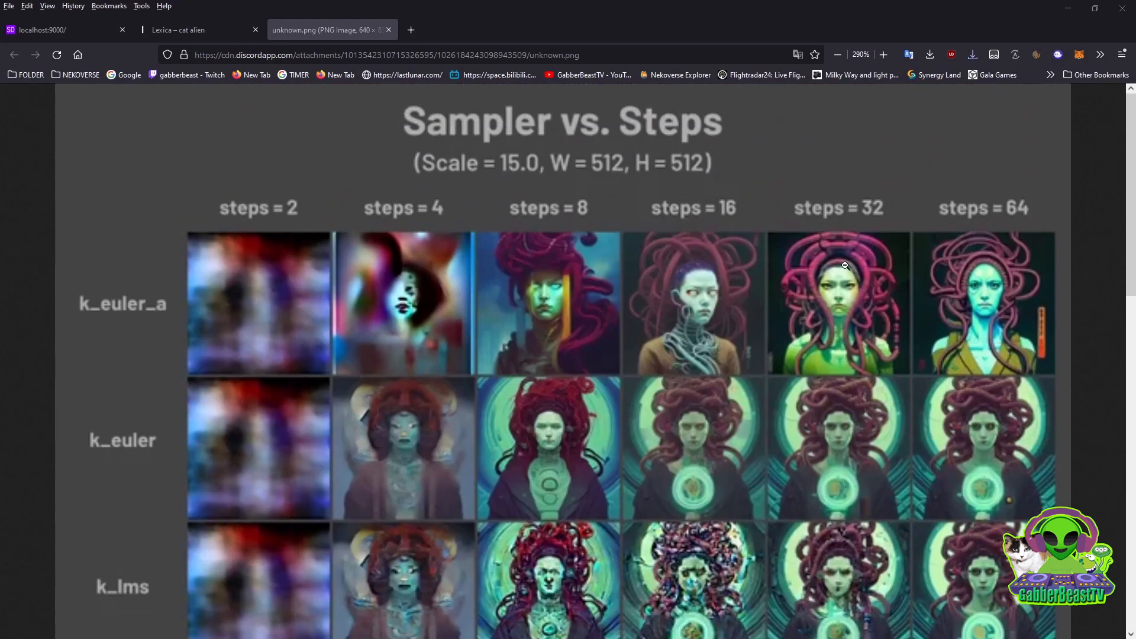
scroll(976, 232, down, 3)
scroll(977, 232, up, 3)
scroll(987, 336, down, 8)
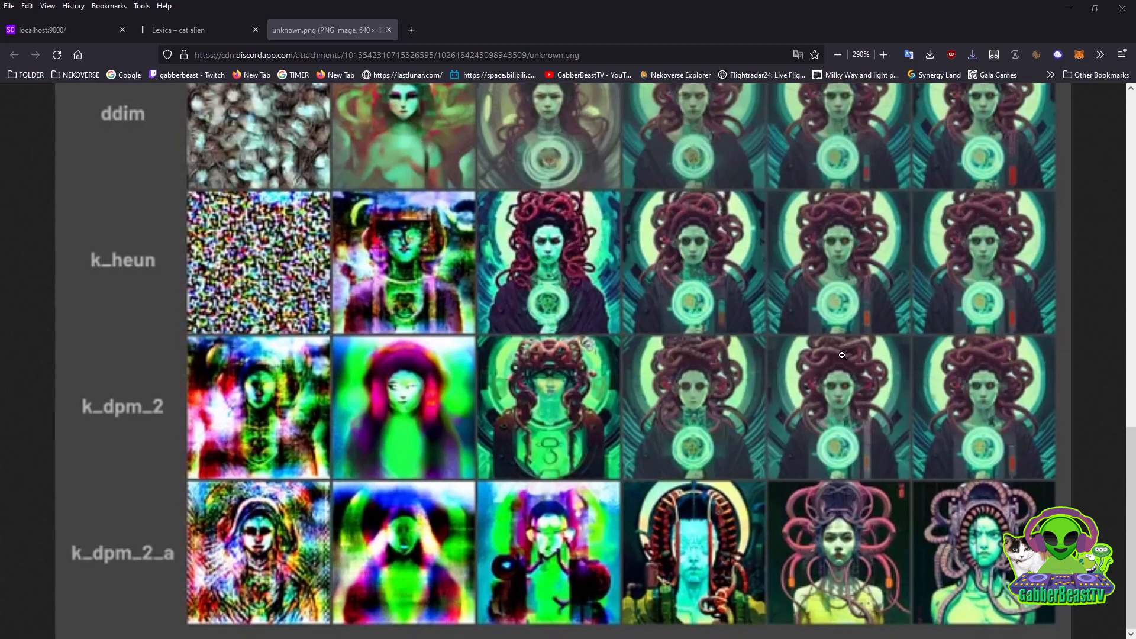
scroll(959, 352, up, 3)
scroll(959, 351, up, 10)
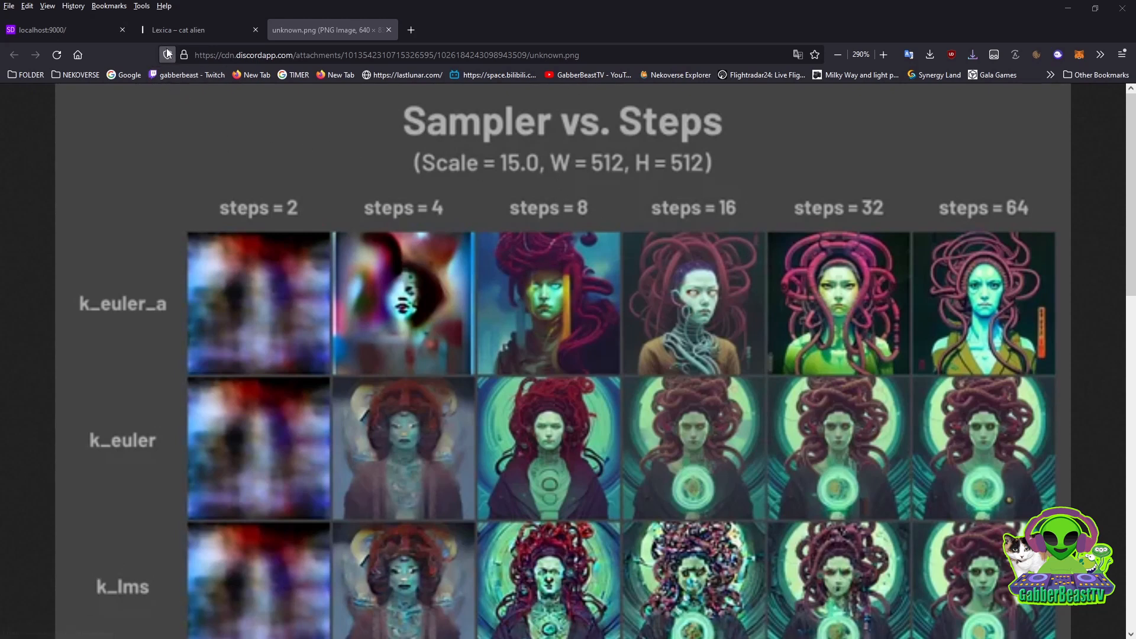
click(105, 29)
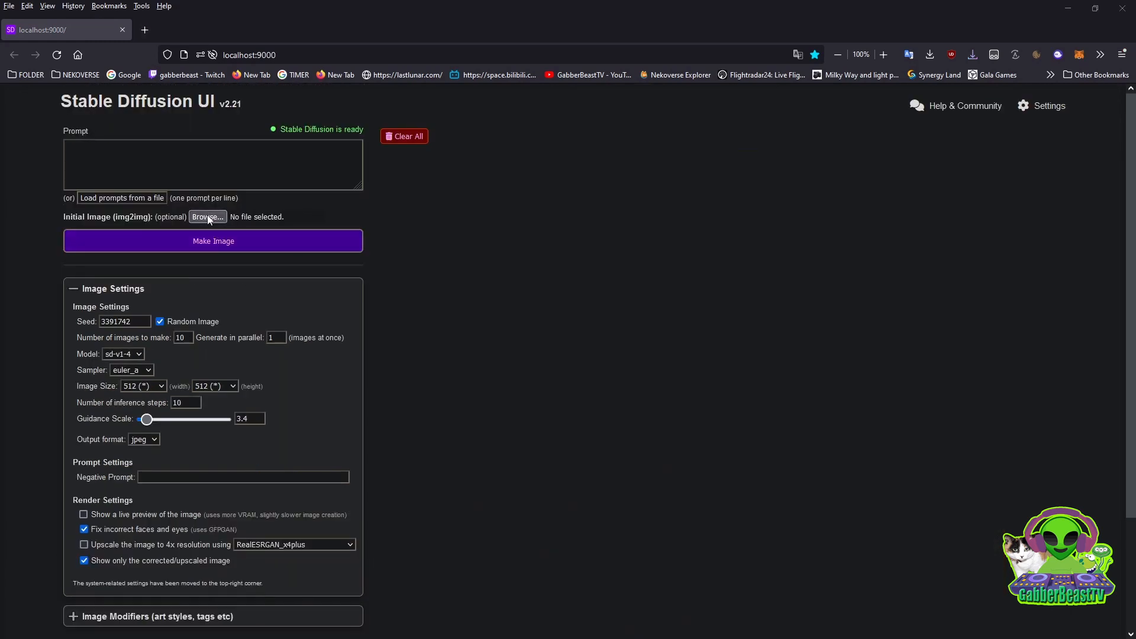
Load the Roswell UFO picture 1_9_4_0_s_photo_of_the_roswell_ufo_crash_0b9b65b0_GFPGANv1.3.png as the initial image.
click(208, 217)
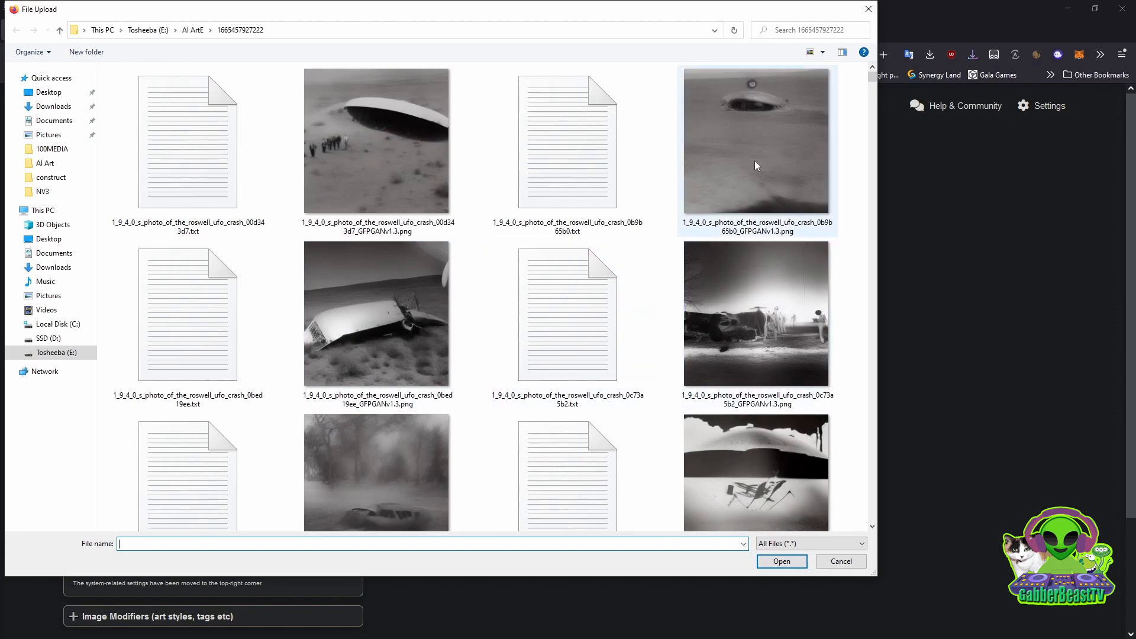
click(754, 140)
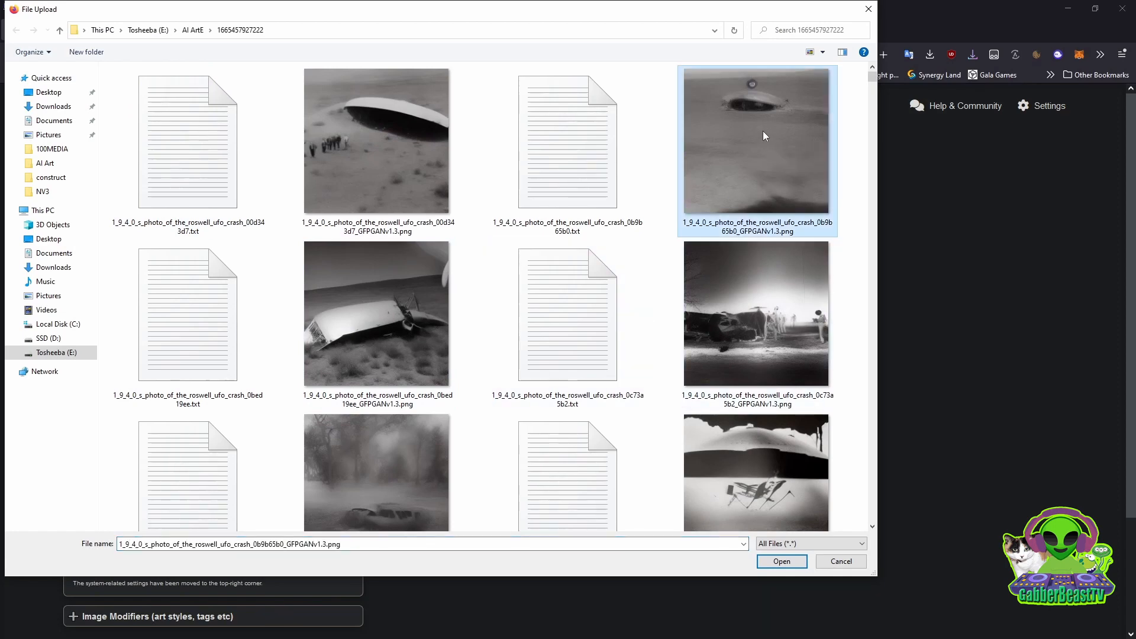
double_click(750, 142)
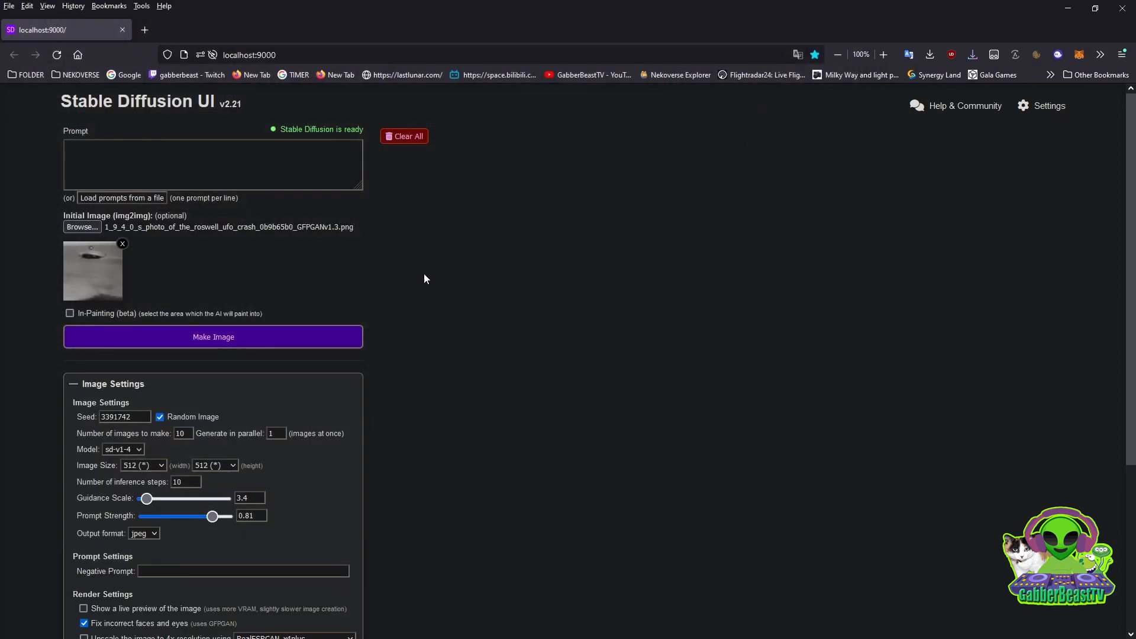
Enable In-Painting, clear the trial mask, and paint a new mask over the lower-right part of the UFO picture.
click(70, 313)
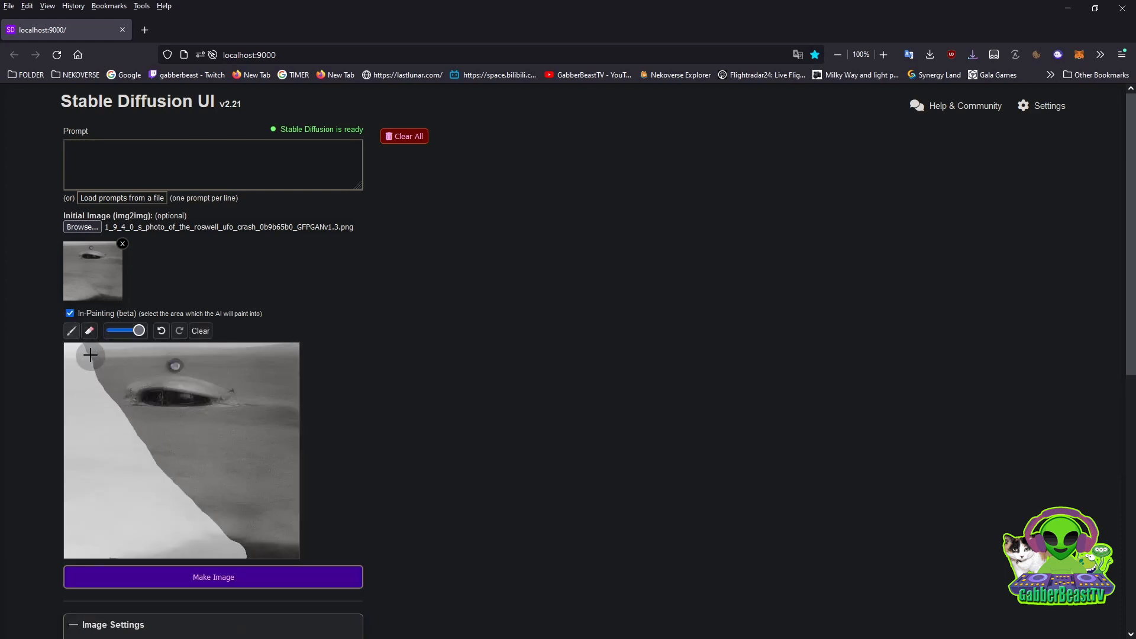
click(200, 331)
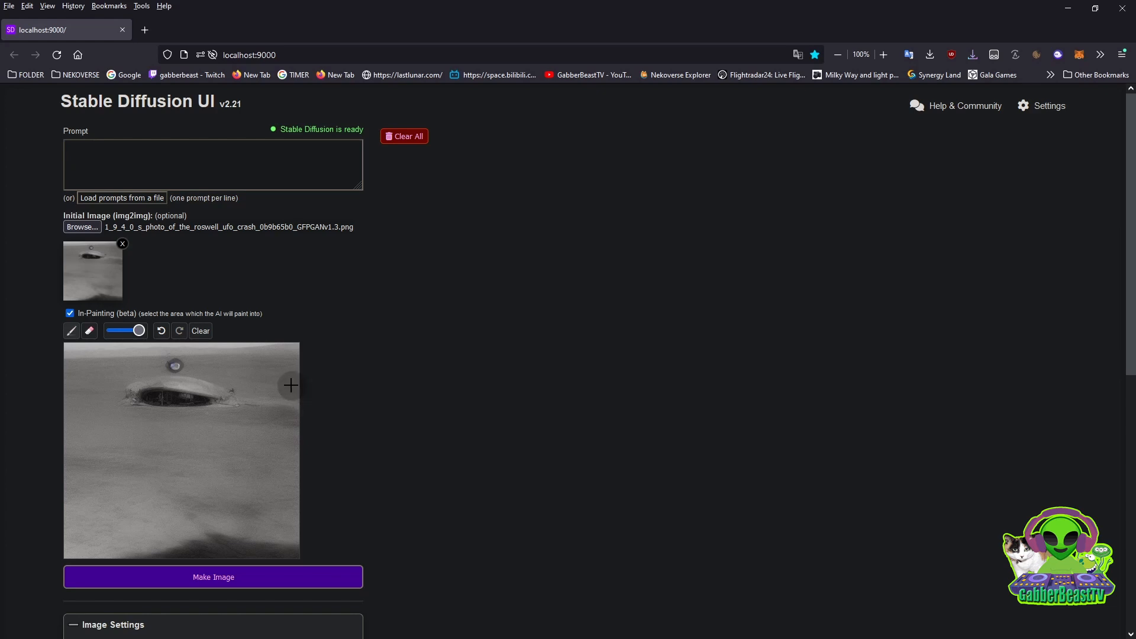
mouse_move(292, 388)
mouse_down()
mouse_move(243, 442)
mouse_move(149, 513)
mouse_move(124, 556)
mouse_move(300, 424)
mouse_up()
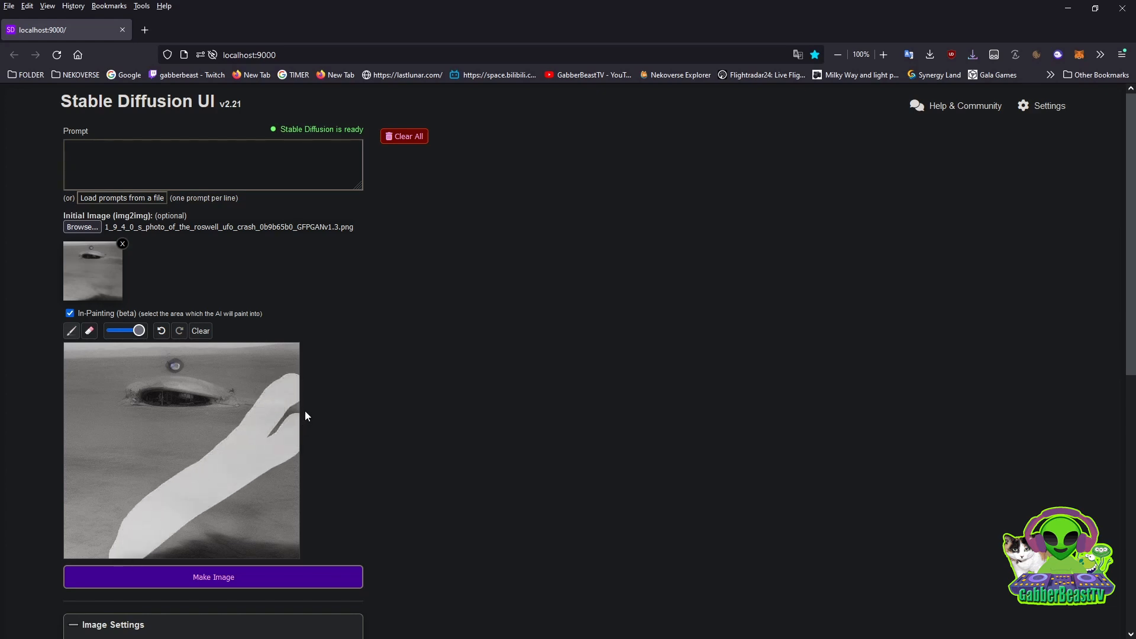
mouse_move(230, 489)
mouse_down()
mouse_move(169, 552)
mouse_move(218, 542)
mouse_move(146, 560)
mouse_move(285, 547)
mouse_move(305, 534)
mouse_move(304, 457)
mouse_move(290, 501)
mouse_move(281, 474)
mouse_move(292, 547)
mouse_up()
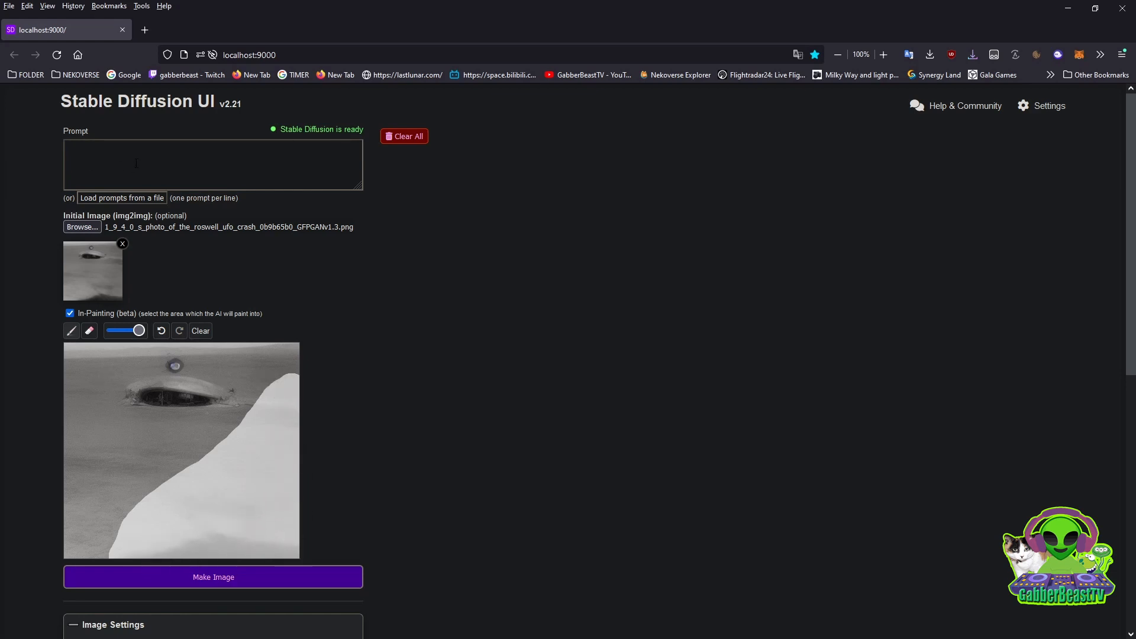
Enter the prompt "mayan pyramid", set the output format to png and generate the in-painted images.
click(117, 153)
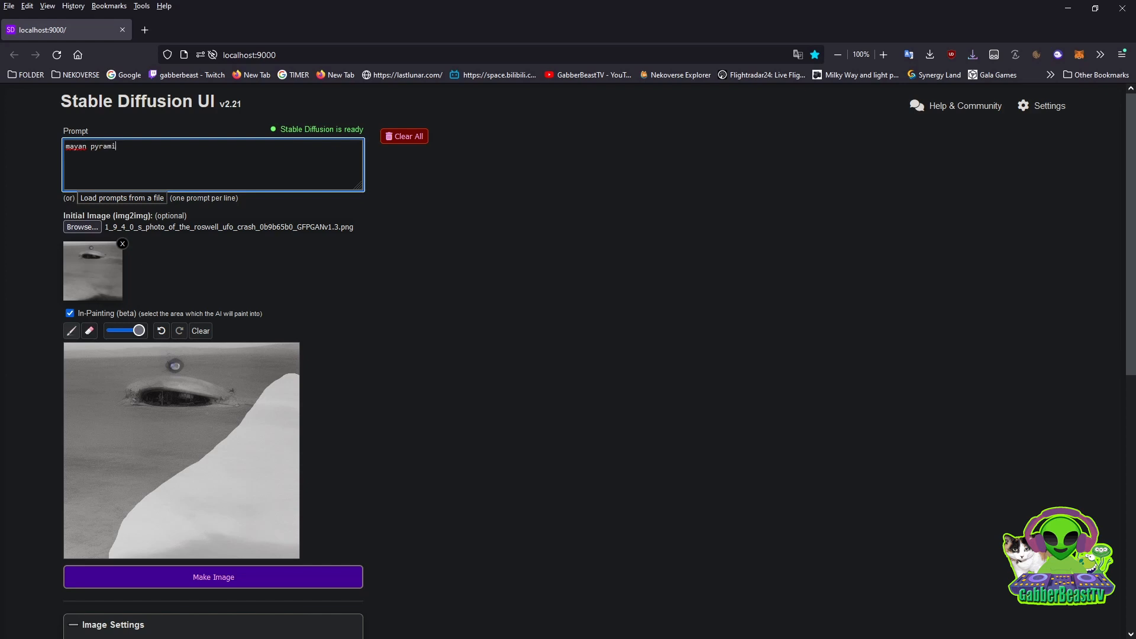
scroll(162, 243, down, 5)
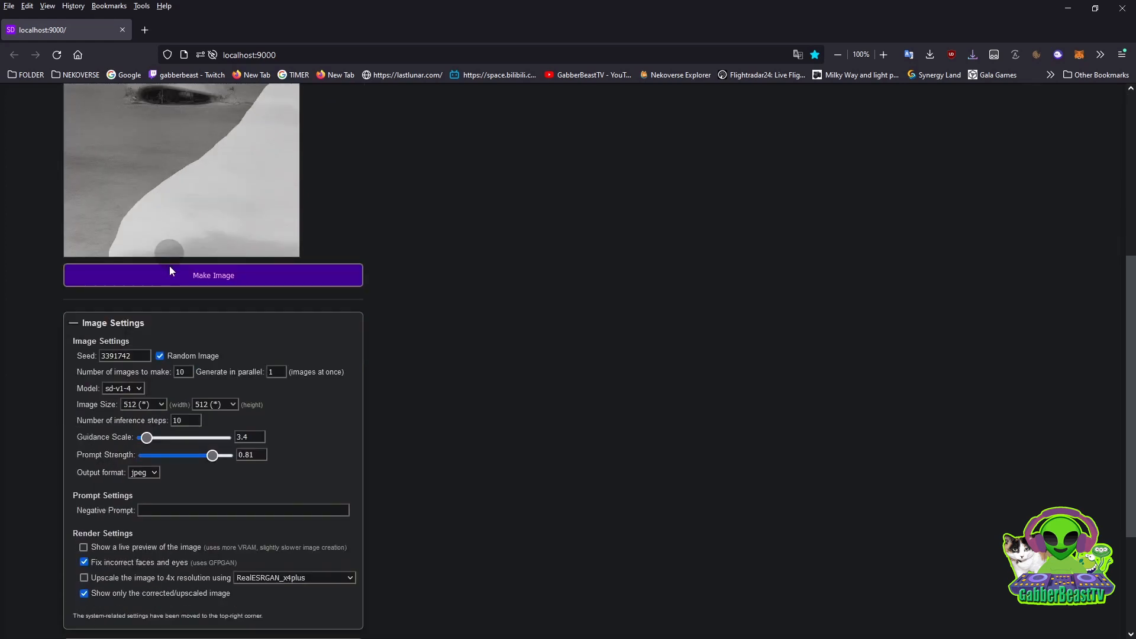
click(151, 473)
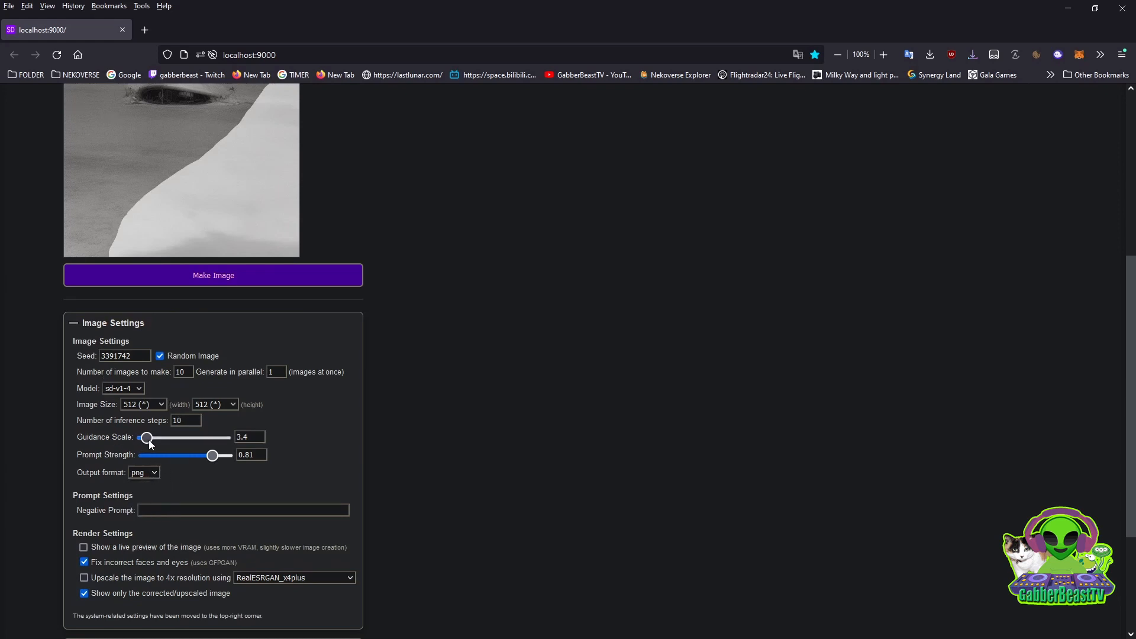
scroll(159, 473, up, 4)
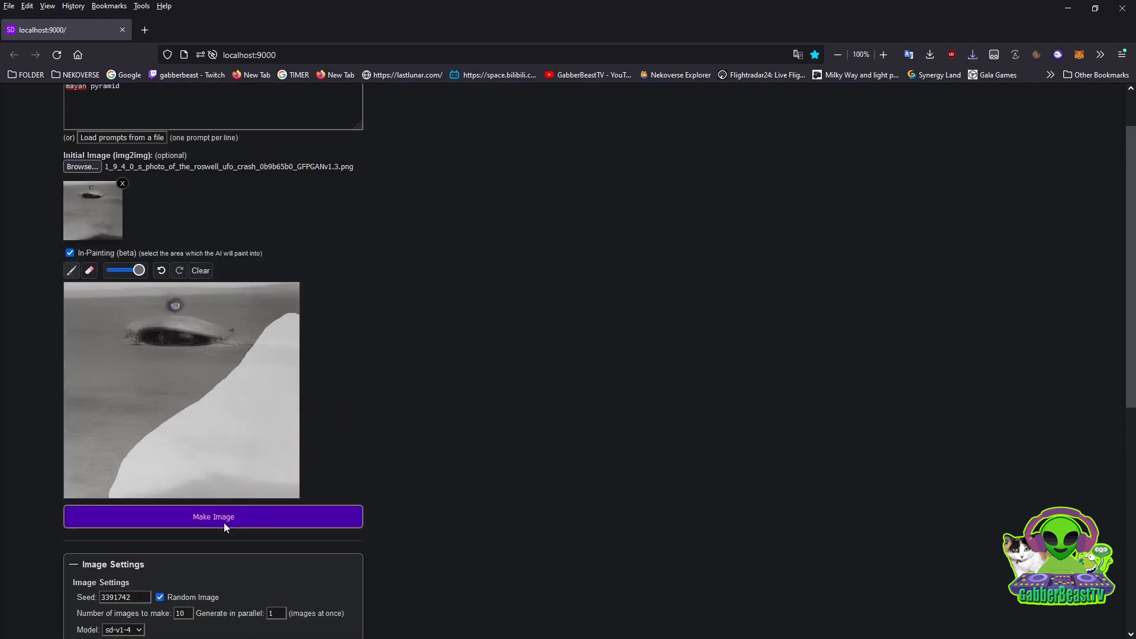
scroll(224, 523, down, 2)
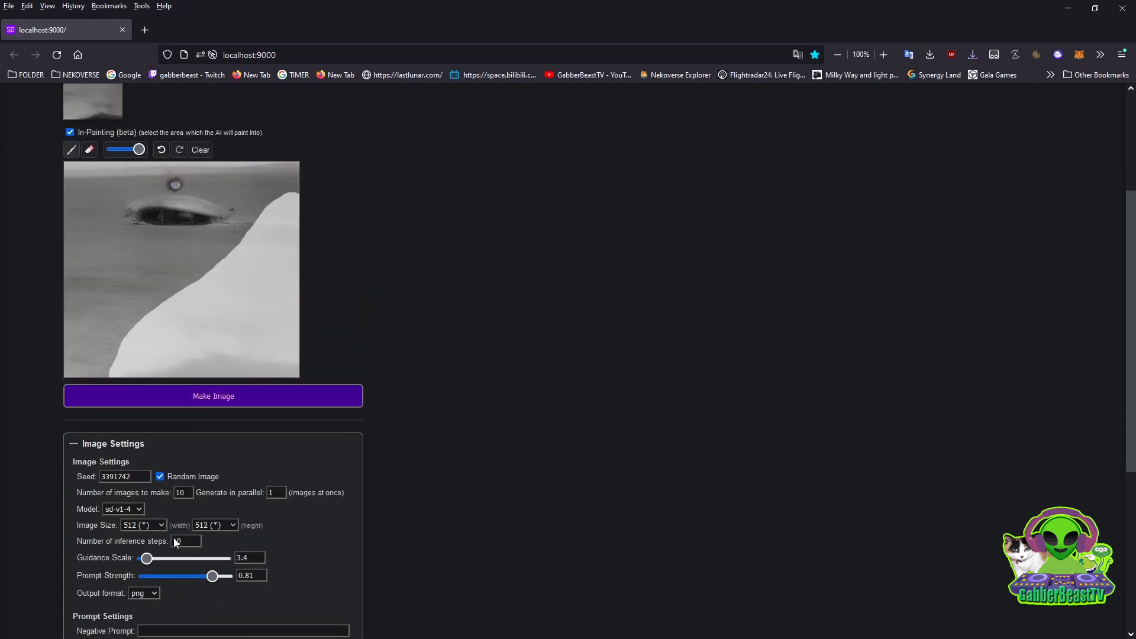
click(223, 402)
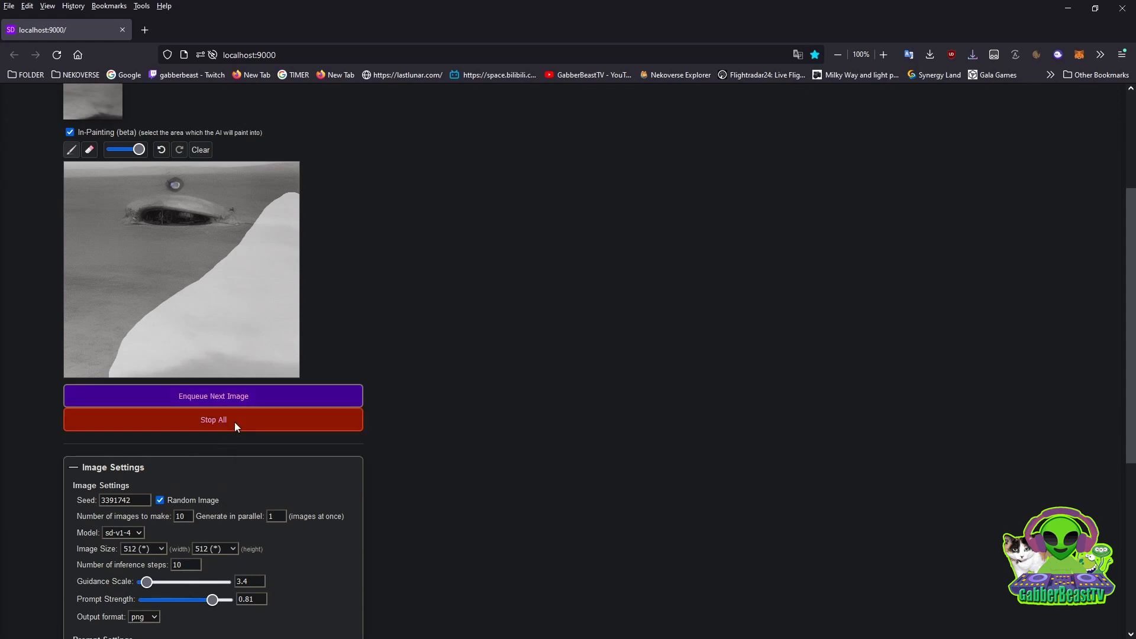
Examine the mayan pyramid in-painting results against the masked picture and image settings while the batch is processed.
scroll(243, 424, up, 3)
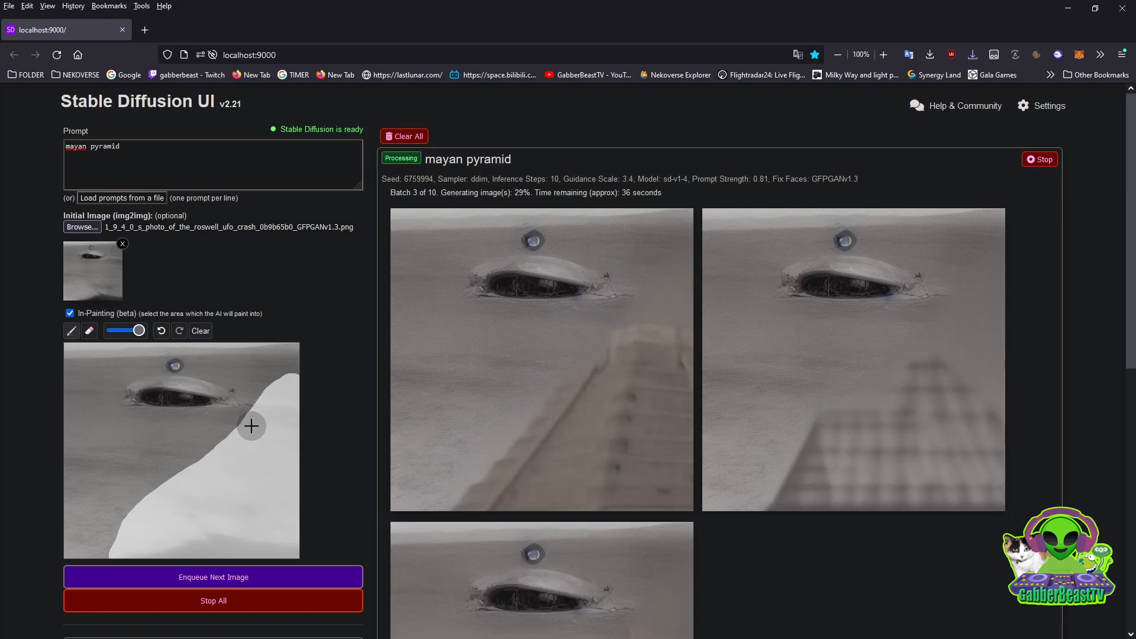
mouse_move(623, 357)
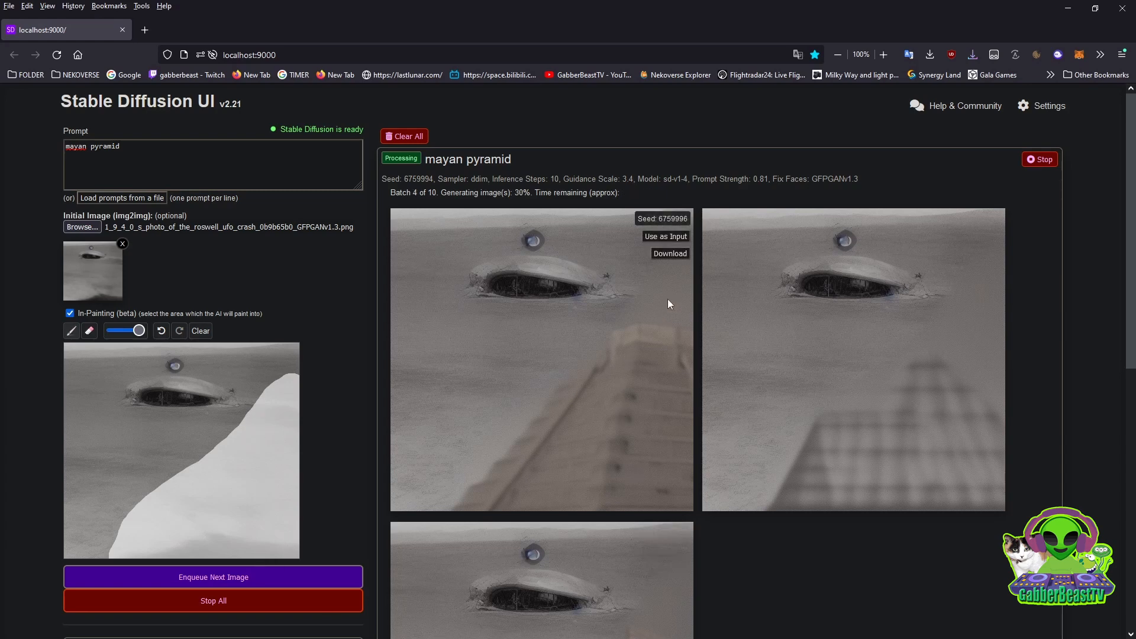
scroll(637, 423, down, 1)
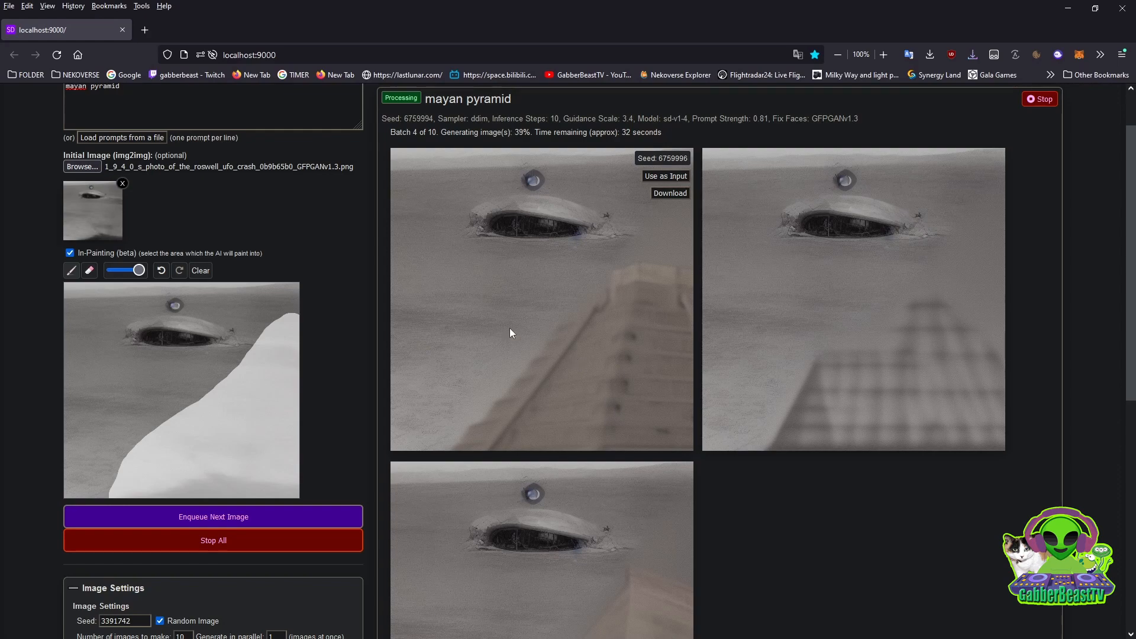
scroll(105, 436, down, 6)
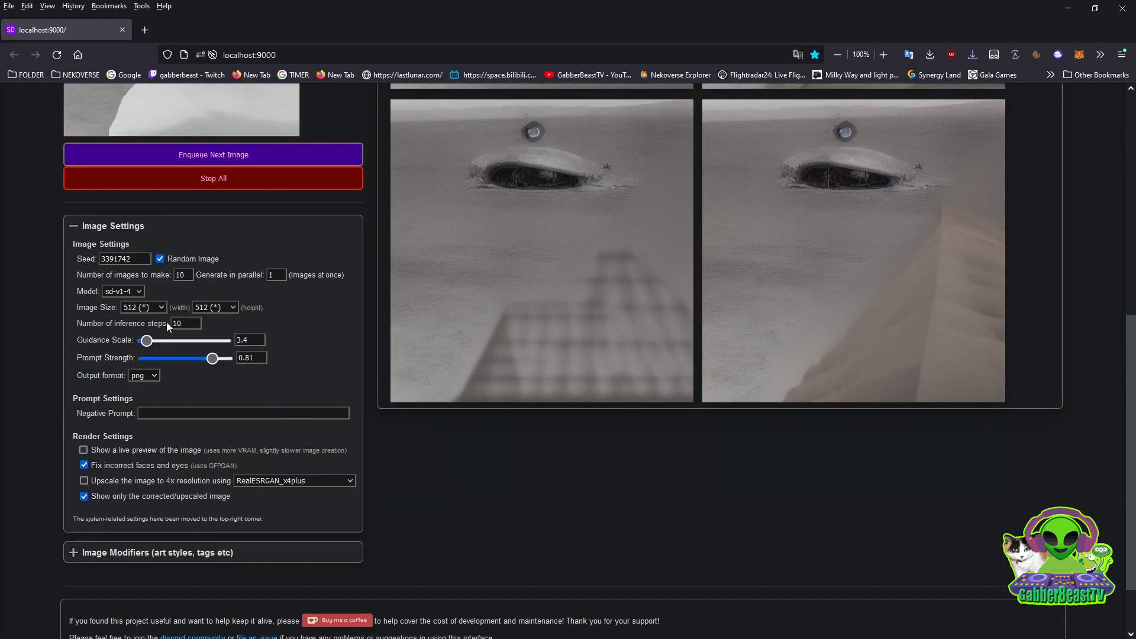
scroll(428, 360, up, 7)
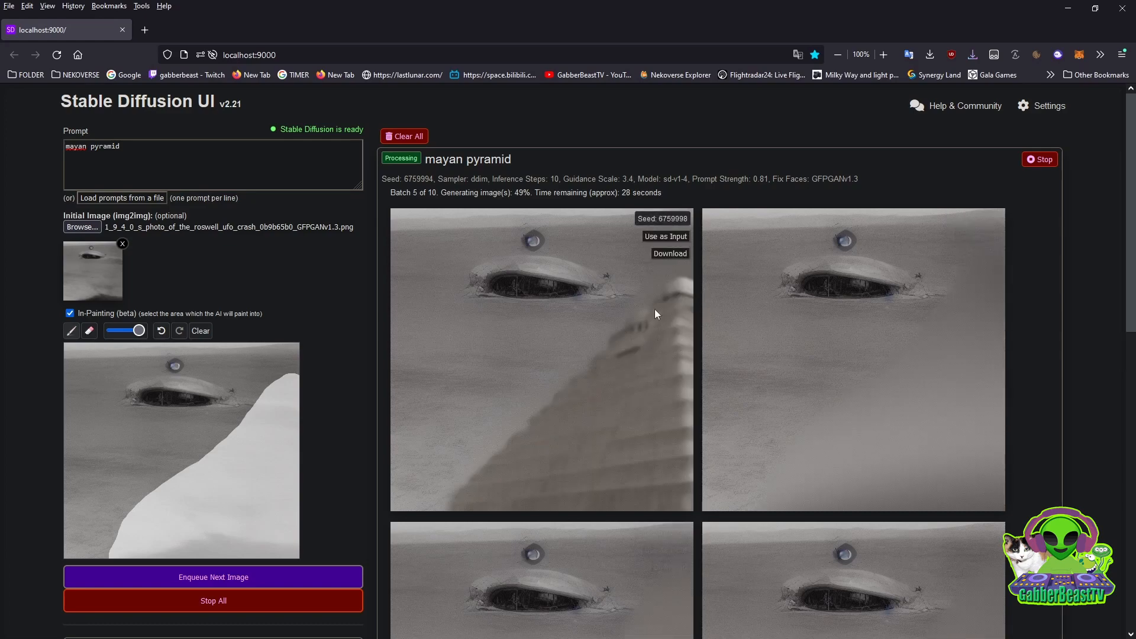
scroll(655, 309, down, 7)
scroll(698, 406, up, 3)
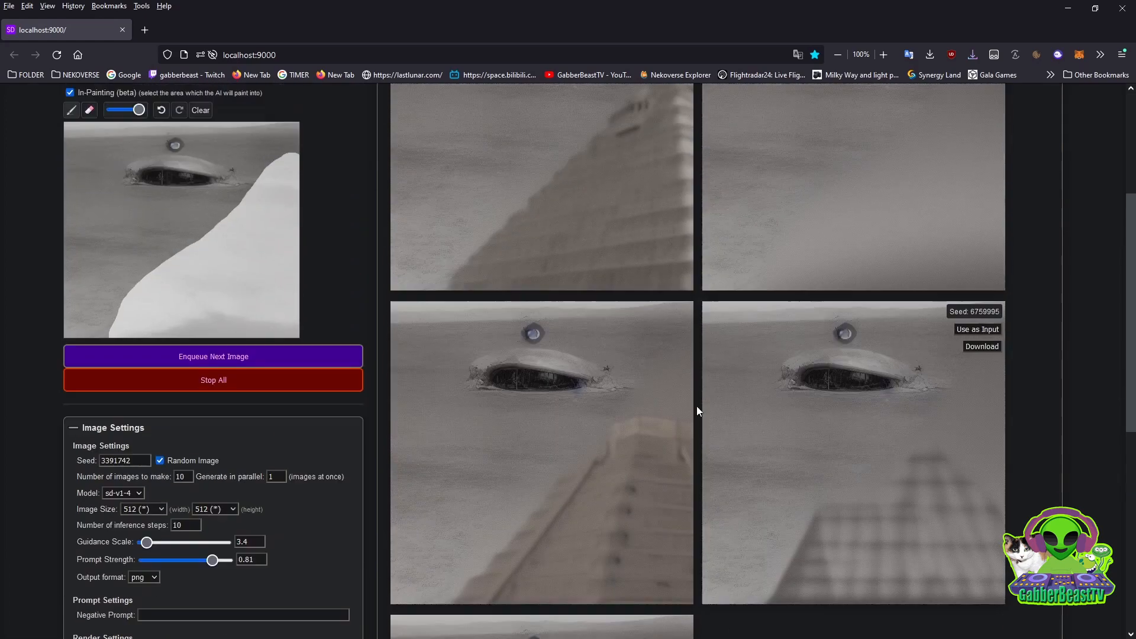
scroll(697, 406, up, 1)
scroll(579, 364, up, 2)
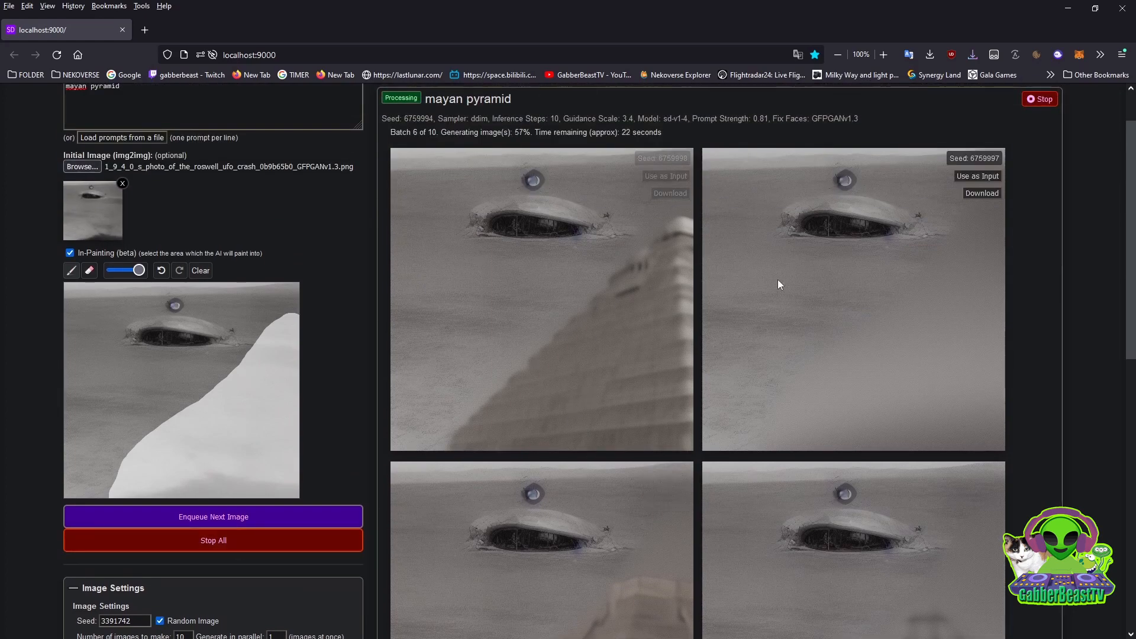
scroll(488, 329, up, 1)
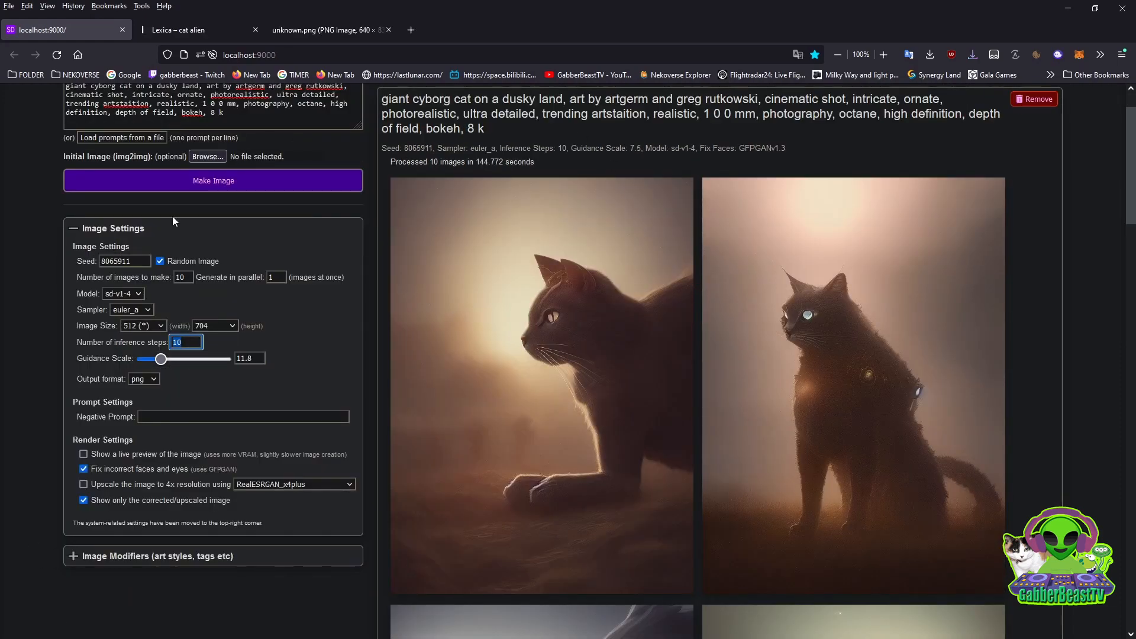
Look through the finished giant cyborg cat images and return to the start of the page.
scroll(631, 304, down, 3)
scroll(629, 337, down, 11)
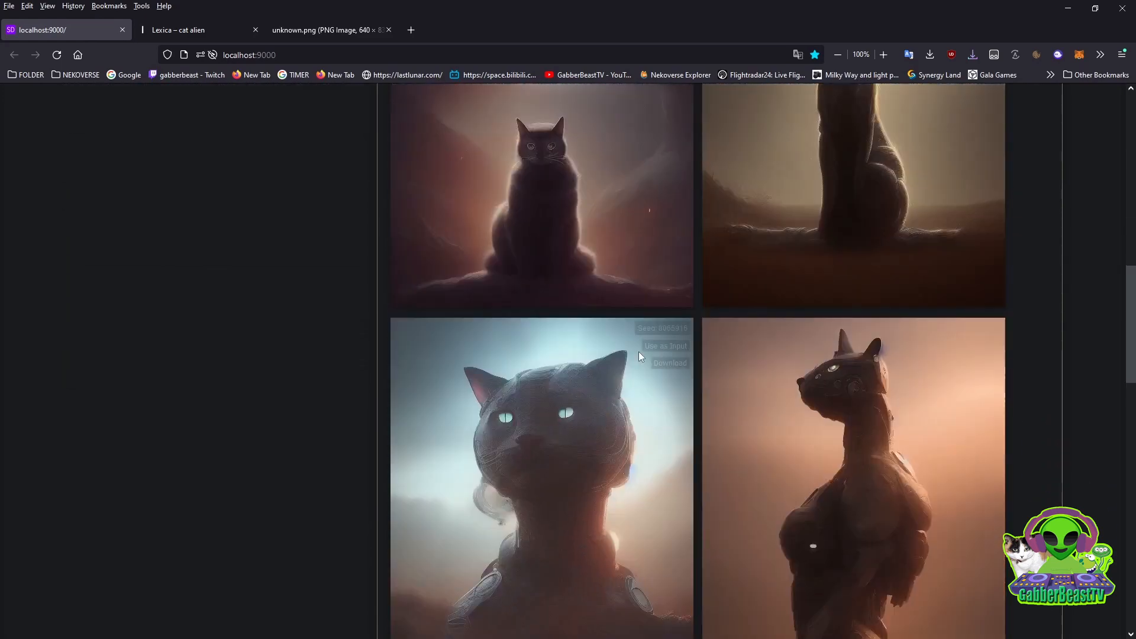
scroll(631, 349, up, 9)
scroll(623, 343, up, 6)
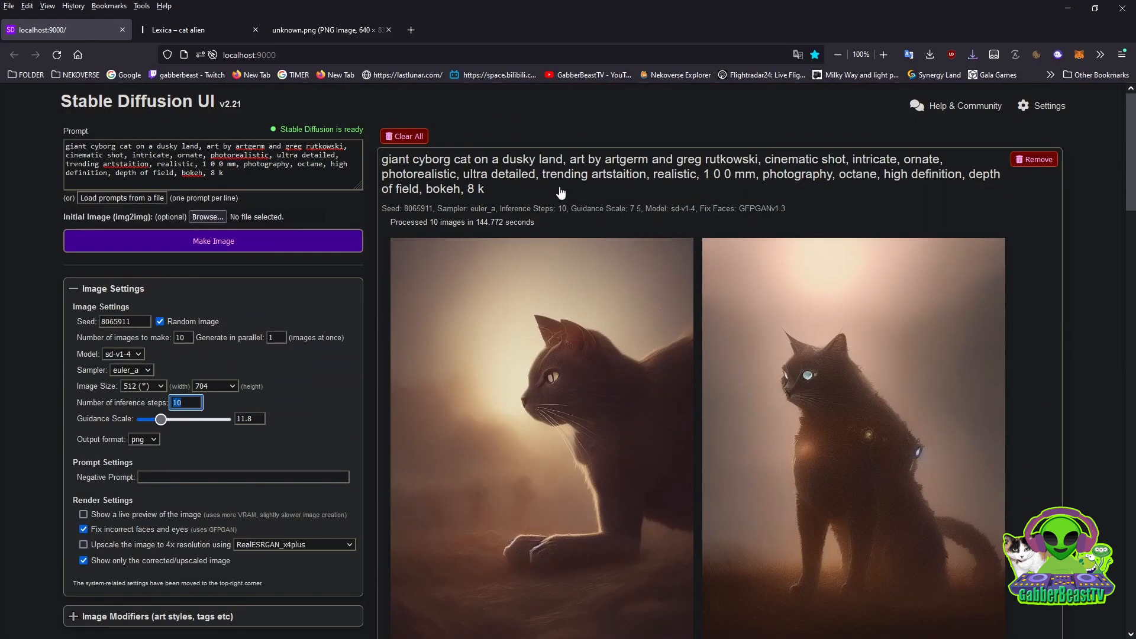